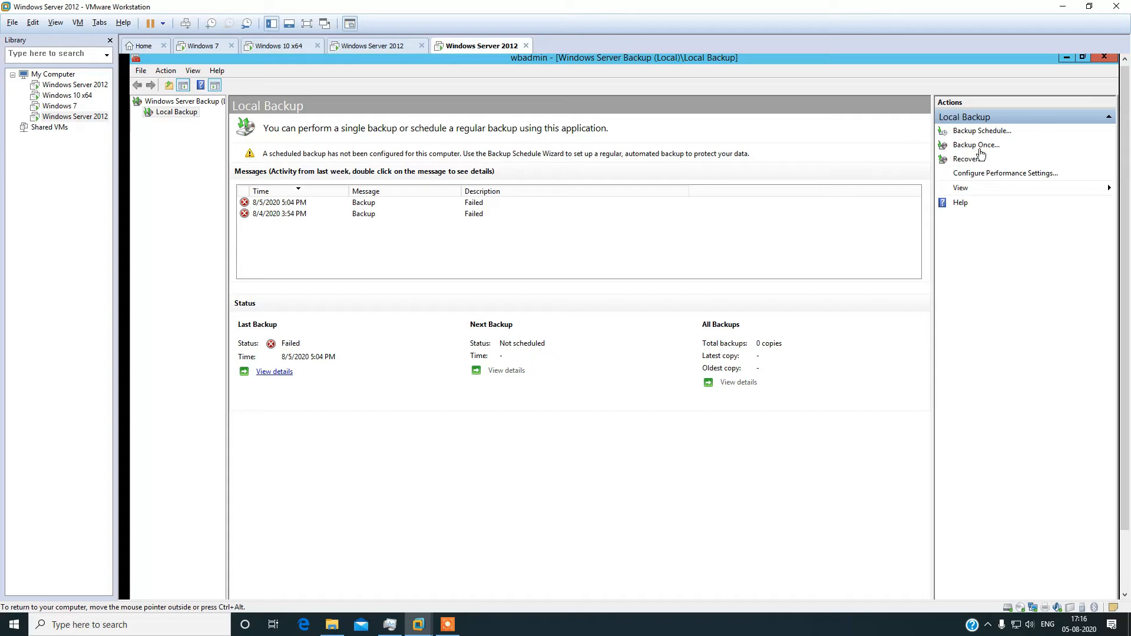
# Run a one-time full VSS backup of the system state to New Volume (E:).
pyautogui.click(973, 145)
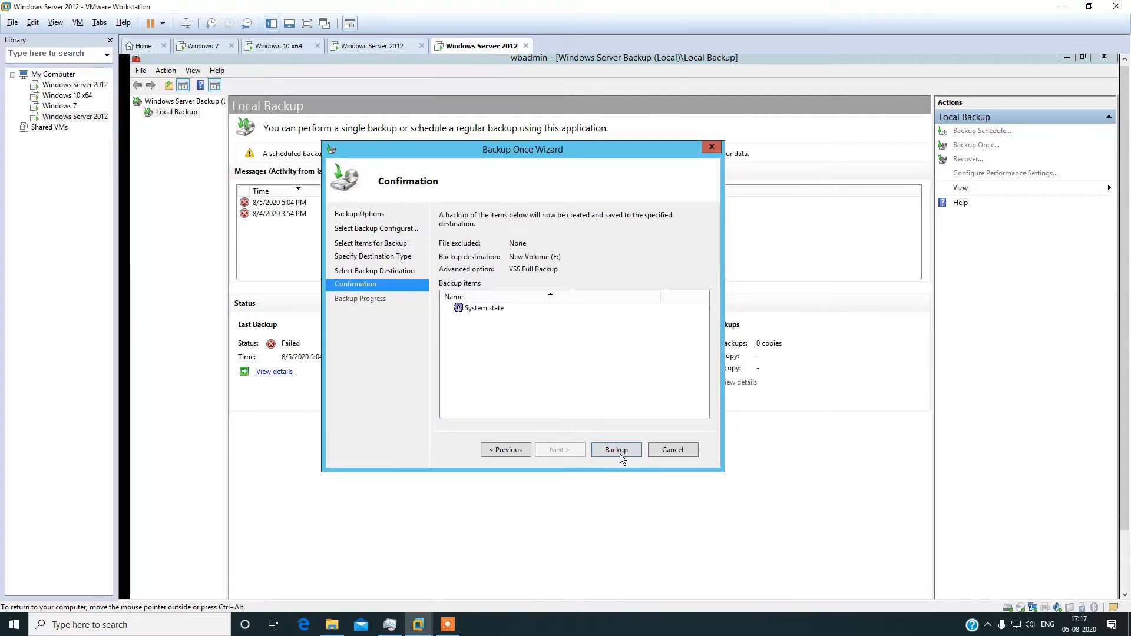
pyautogui.click(621, 454)
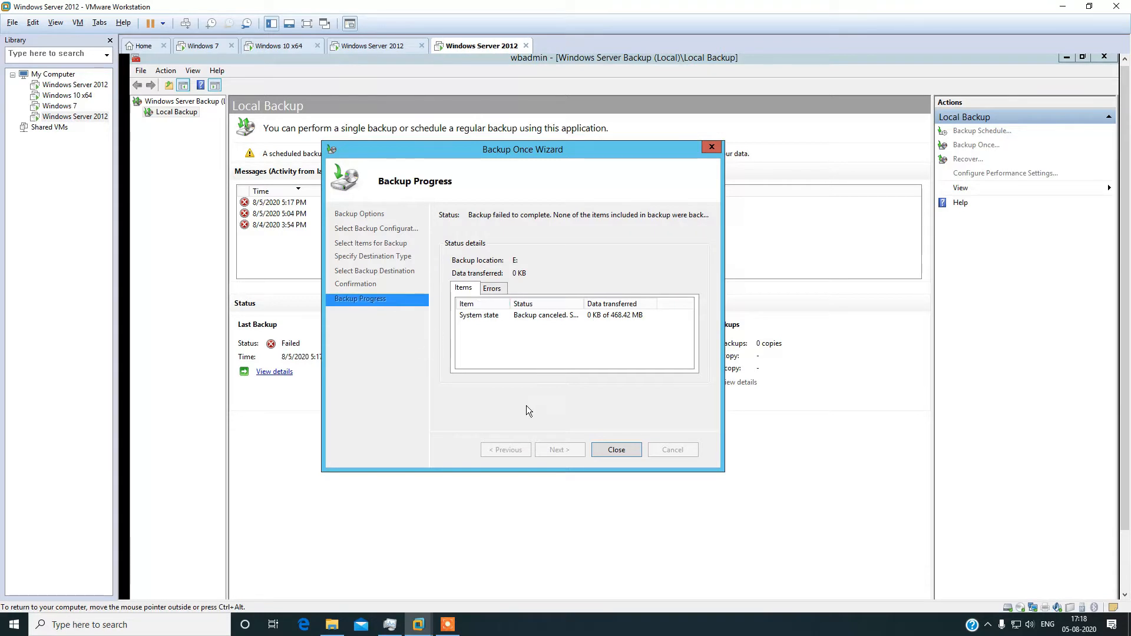
# Examine the backup's item status and error details, widening the Status column to read it, and close the wizard.
pyautogui.click(492, 288)
pyautogui.click(463, 288)
pyautogui.click(550, 314)
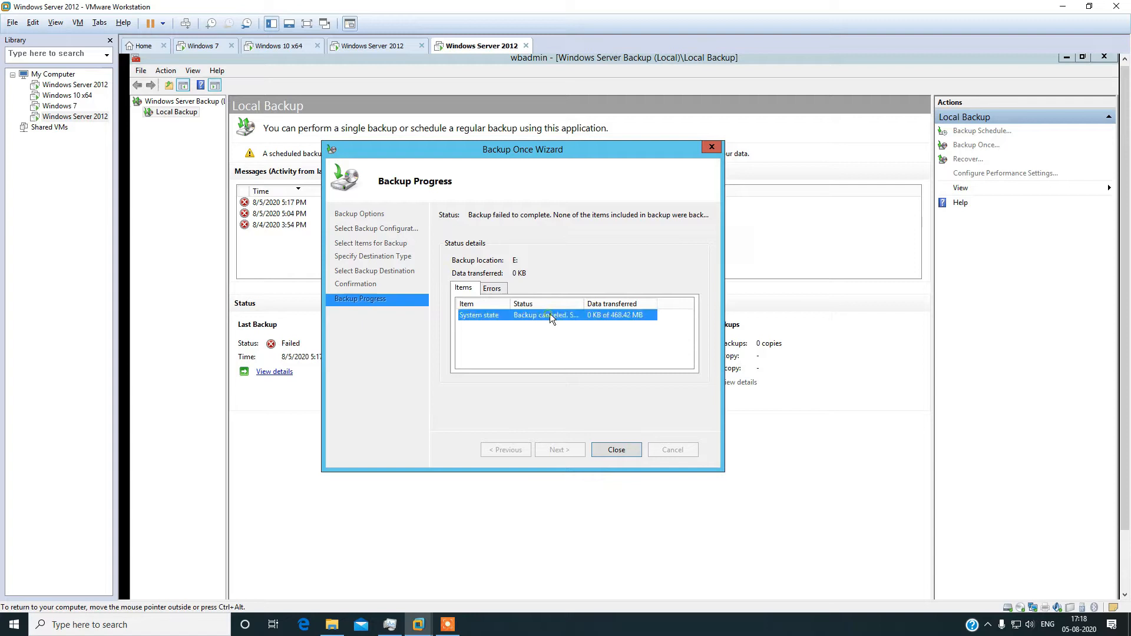
pyautogui.moveTo(616, 304); pyautogui.dragTo(650, 304)
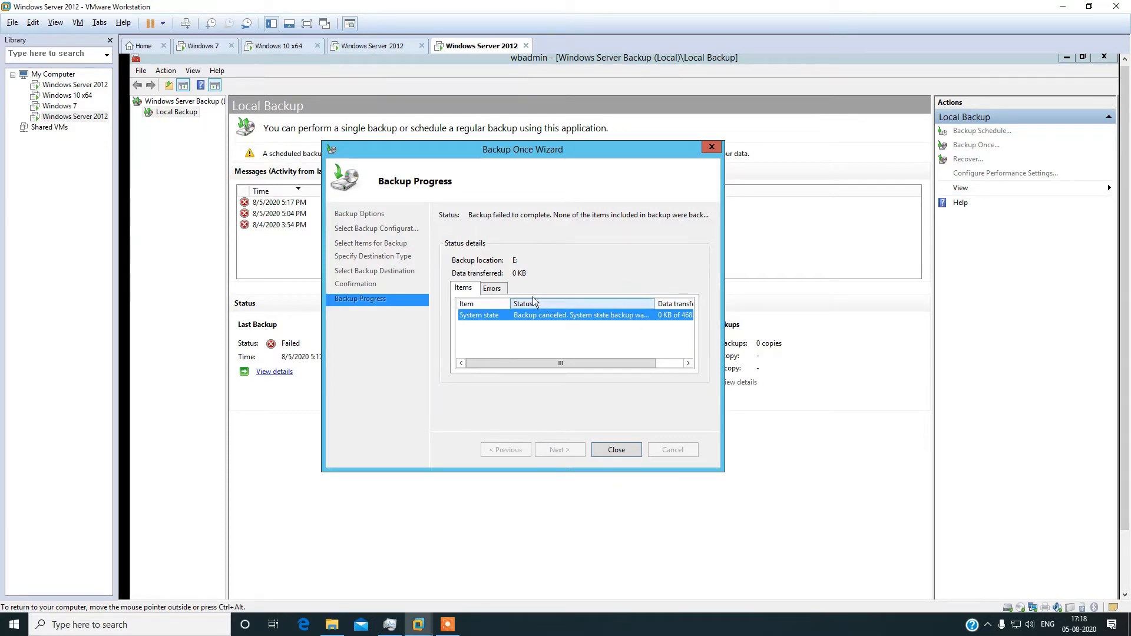
pyautogui.click(492, 288)
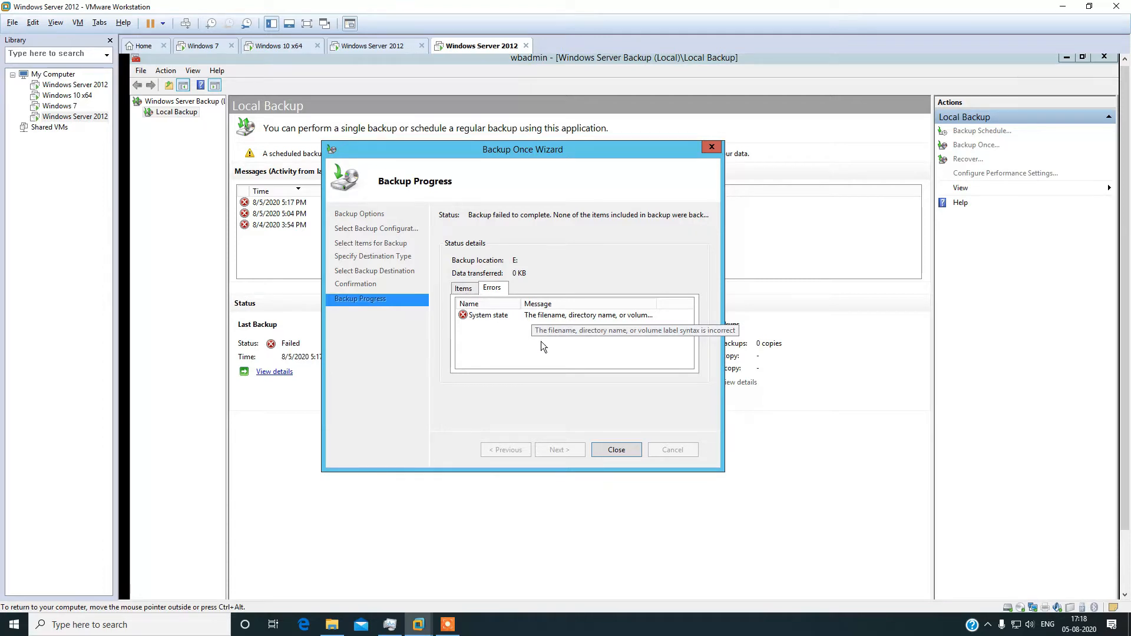
pyautogui.click(615, 451)
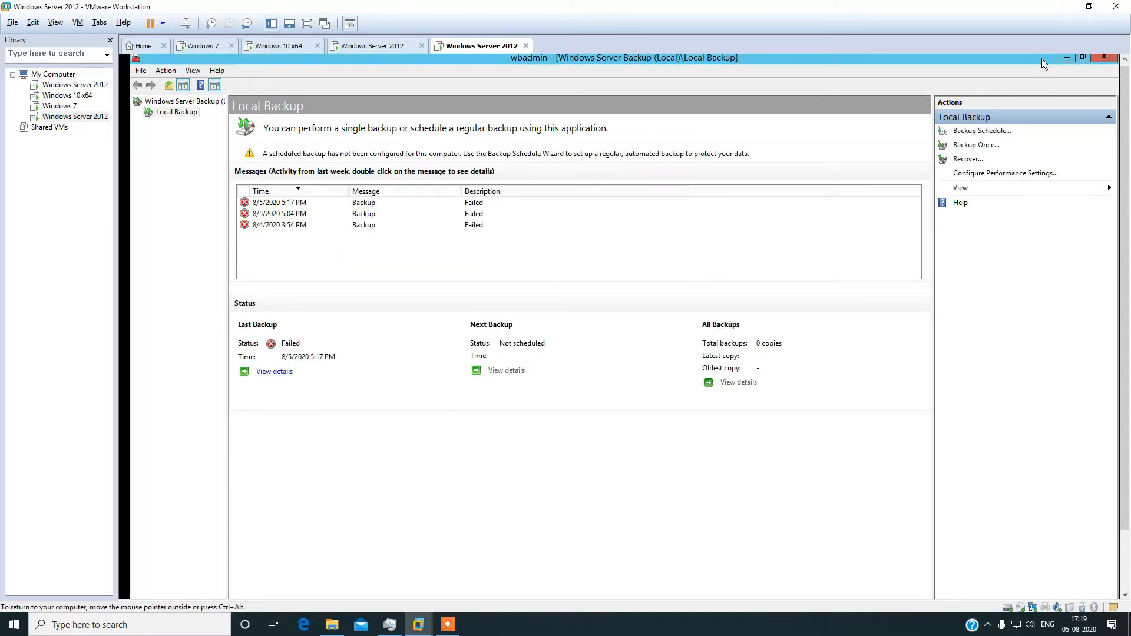
# Minimize the backup console, search the server for cmd, and start Command Prompt as administrator.
pyautogui.moveTo(1125, 109); pyautogui.dragTo(1124, 94)
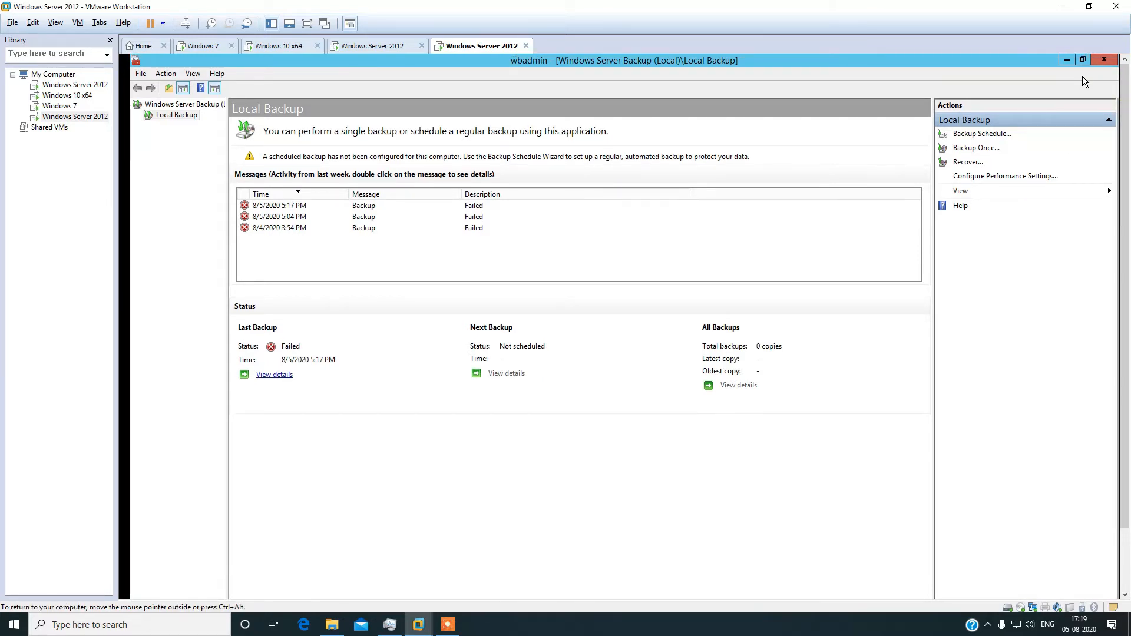
pyautogui.click(1066, 59)
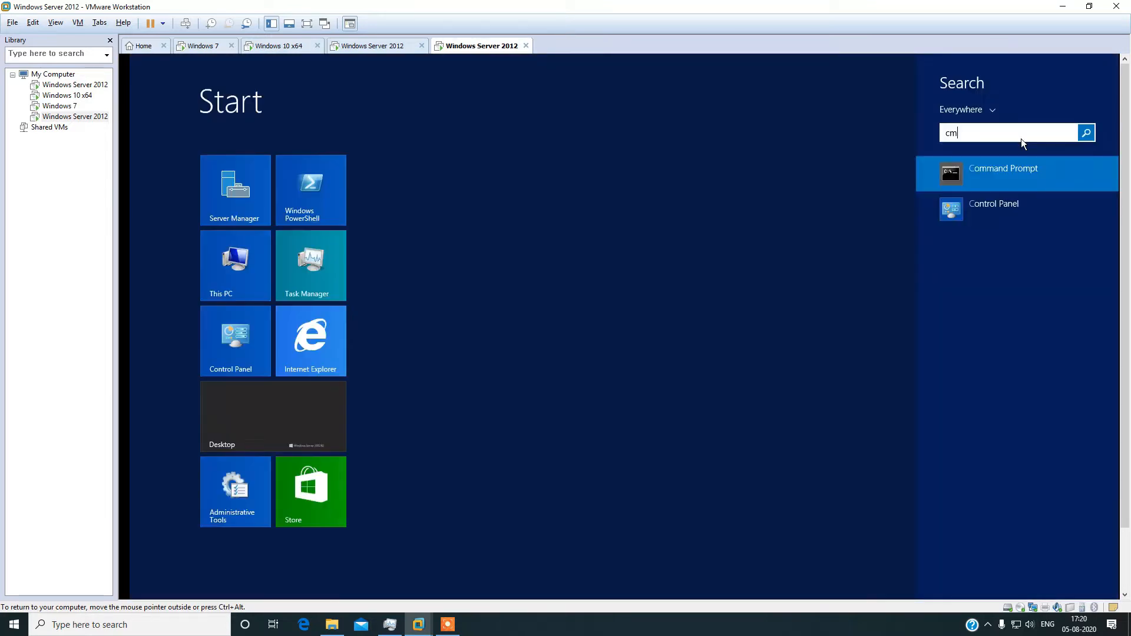
pyautogui.rightClick(1042, 170)
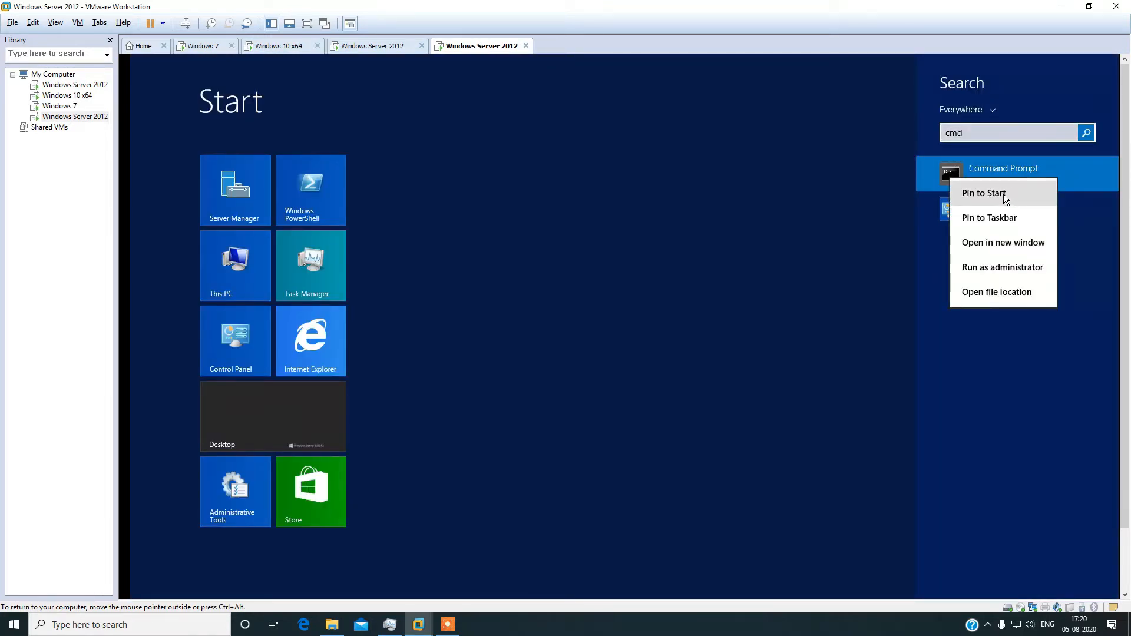
pyautogui.click(987, 268)
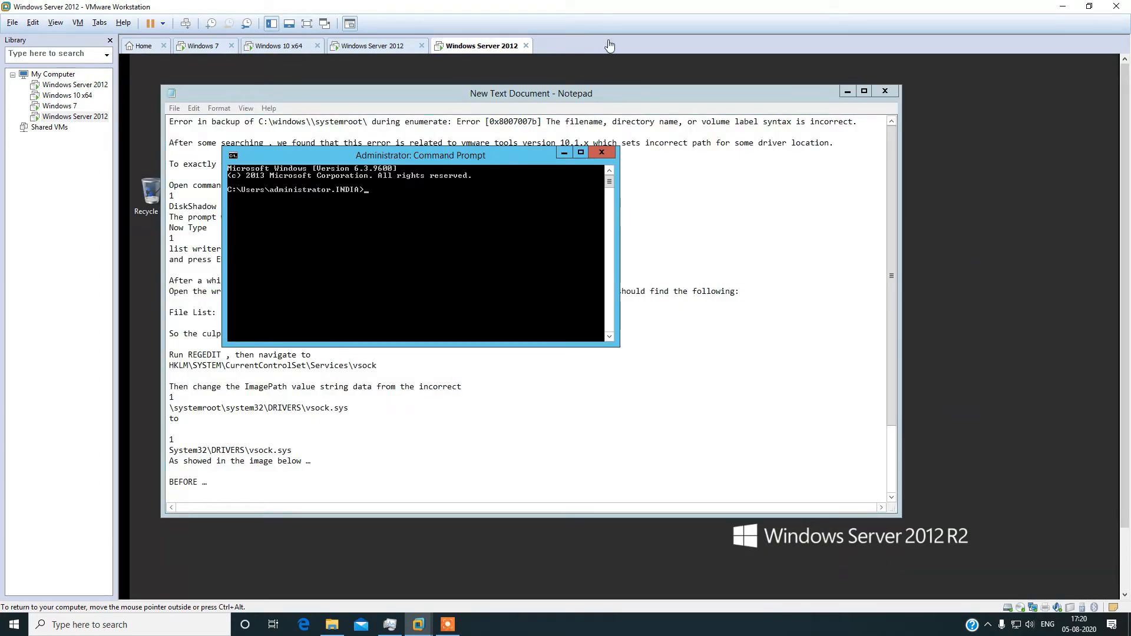
# Start DiskShadow with output logged to a file by running "DiskShadow /L writers.txt".
pyautogui.write('Disk')
pyautogui.write('Shad')
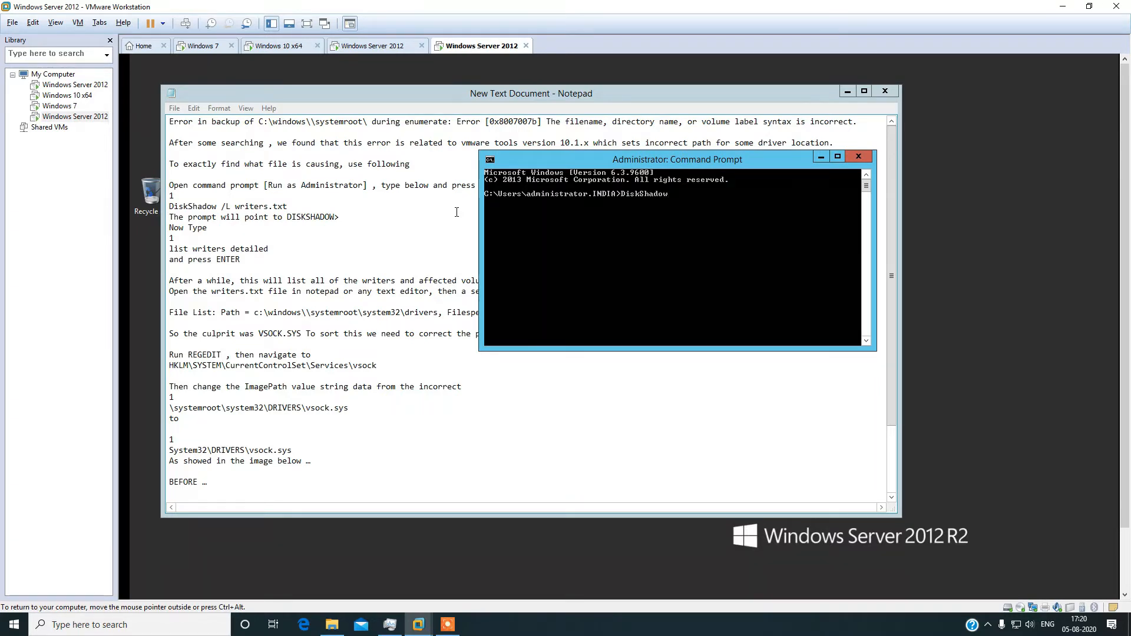
pyautogui.write('ow /L')
pyautogui.write('writers.ts')
pyautogui.write('t')
pyautogui.press('Return')
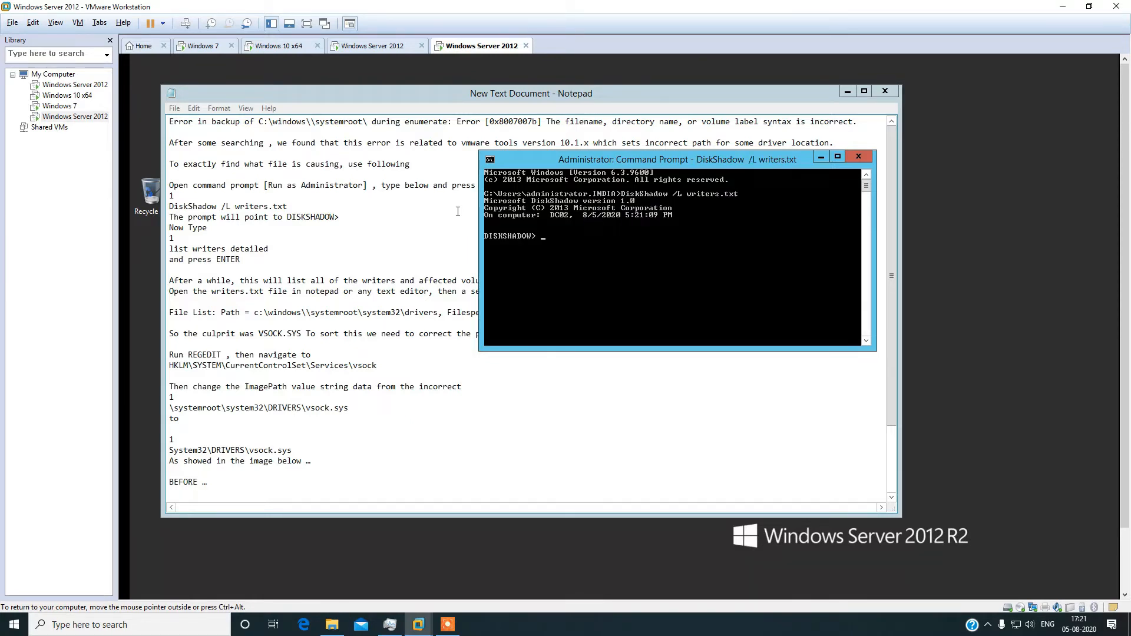
# Run "list writers detailed" in DiskShadow, exit the tool once the listing completes, and move the console clear of the notes.
pyautogui.write('list writers detailed')
pyautogui.press('Return')
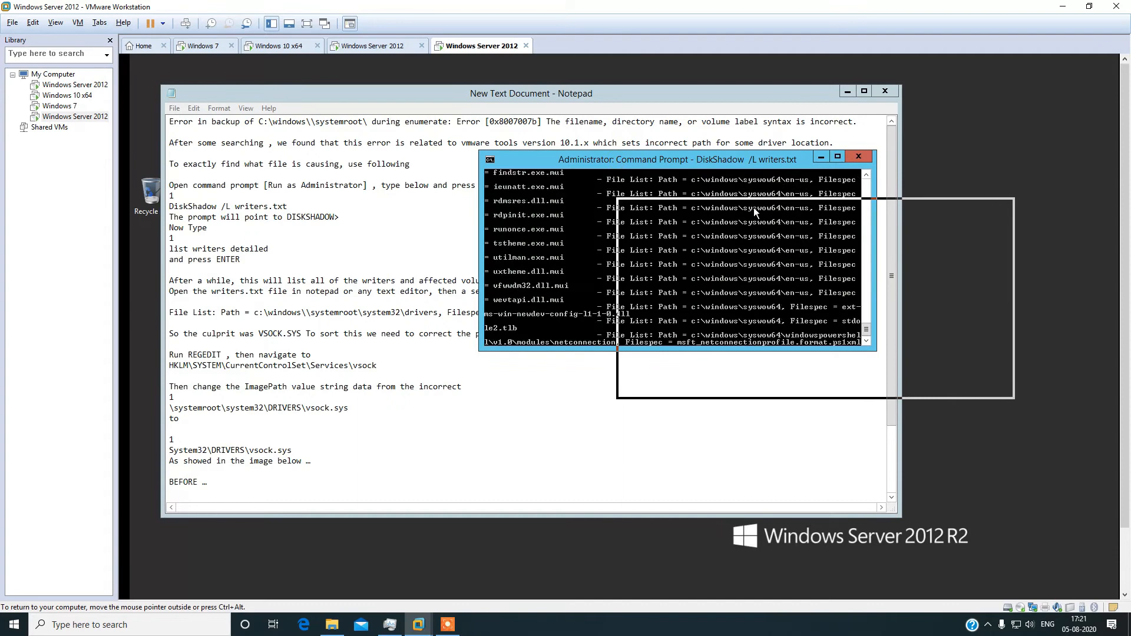
pyautogui.moveTo(755, 212); pyautogui.dragTo(755, 212)
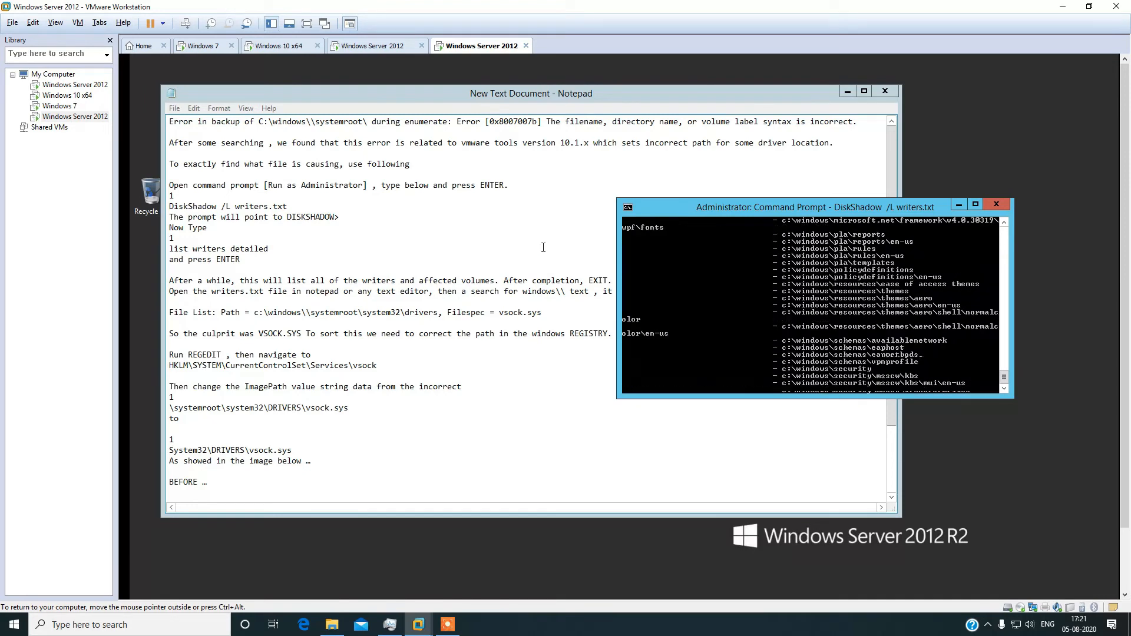
pyautogui.moveTo(683, 207); pyautogui.dragTo(547, 156)
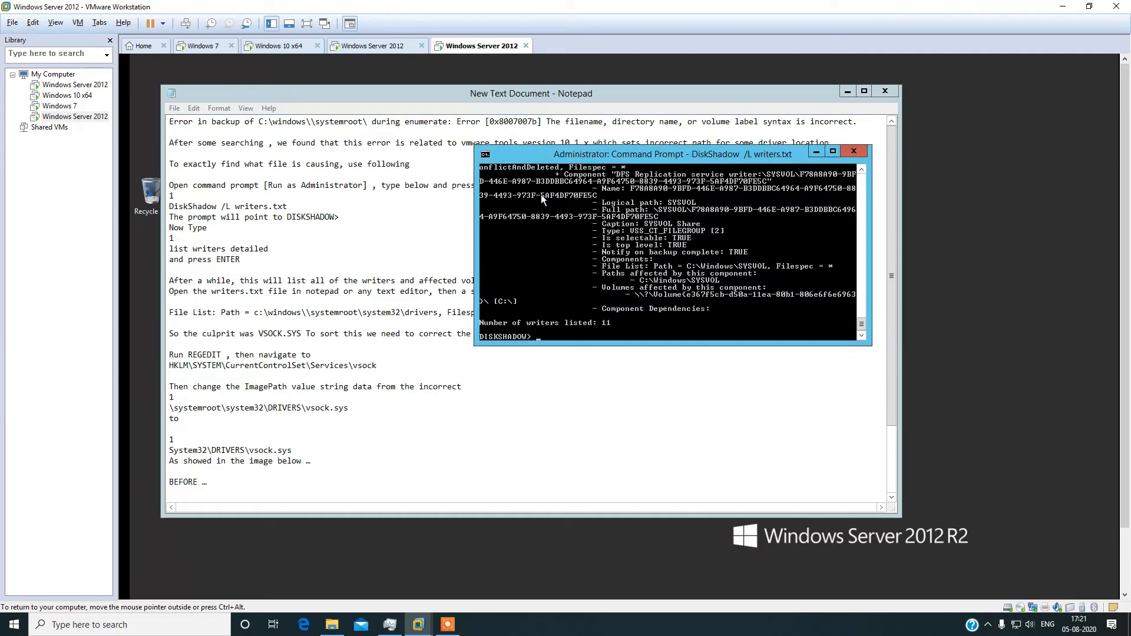
pyautogui.write('it')
pyautogui.press('Return')
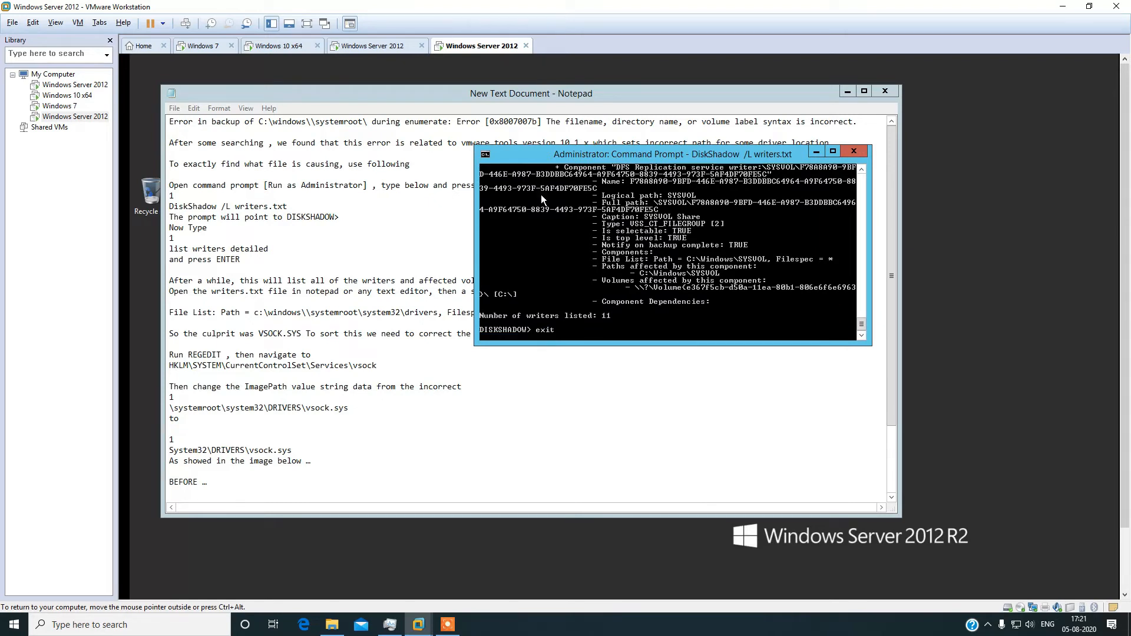
pyautogui.moveTo(572, 156); pyautogui.dragTo(689, 167)
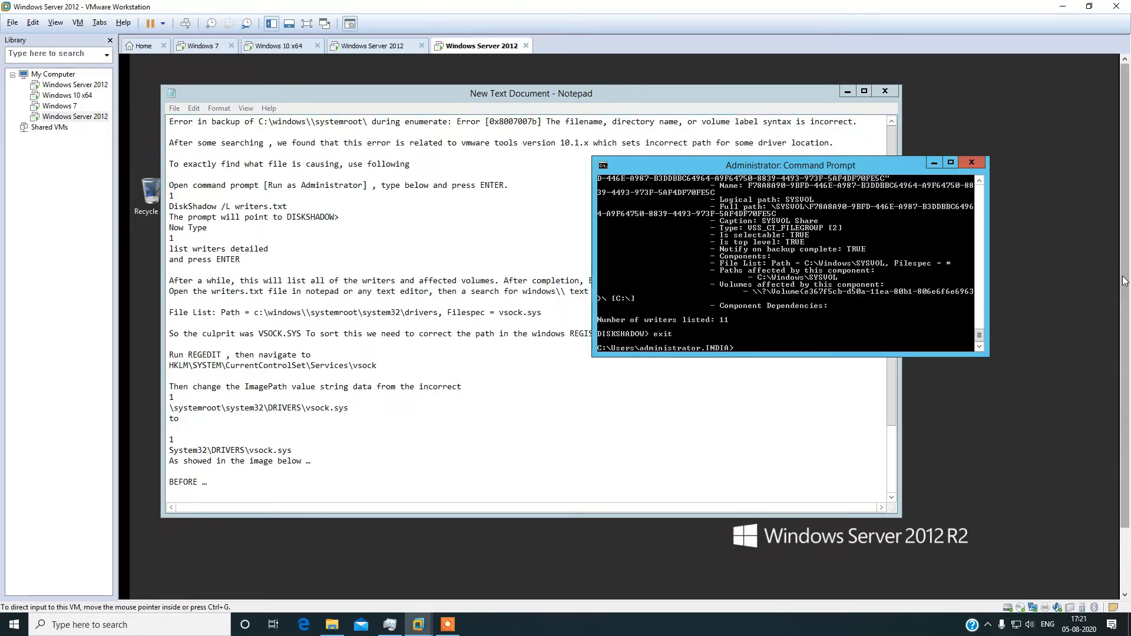
# Open the writers text file from C:\Users\administrator.INDIA and move its window aside to reach the notes document.
pyautogui.scroll(-3, 1123, 281)
pyautogui.press('super+r')
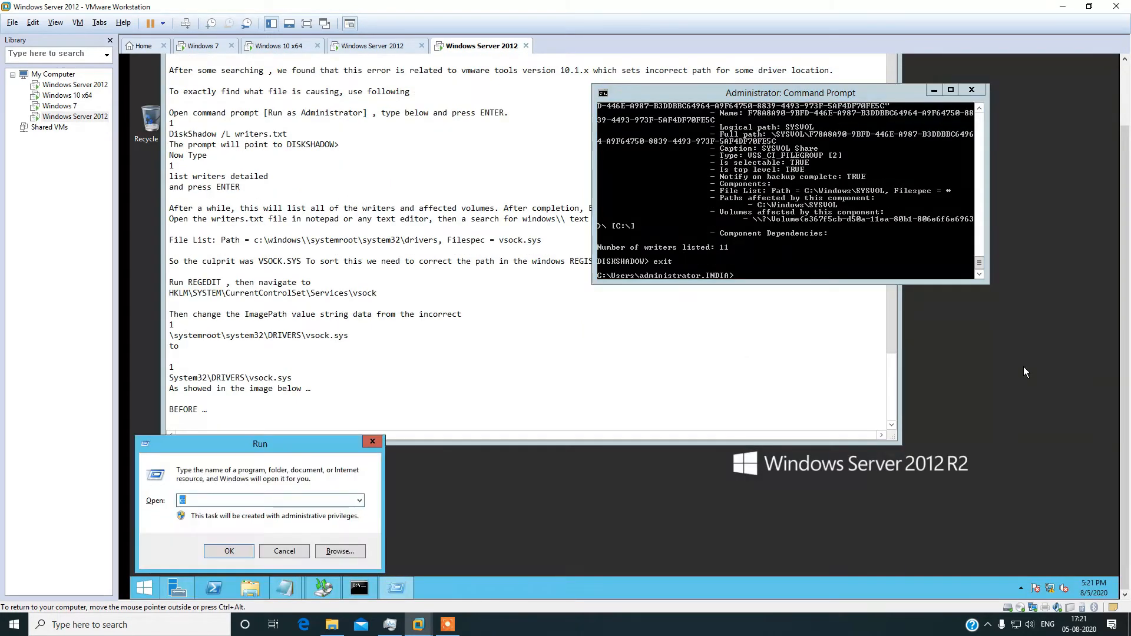
pyautogui.press('Return')
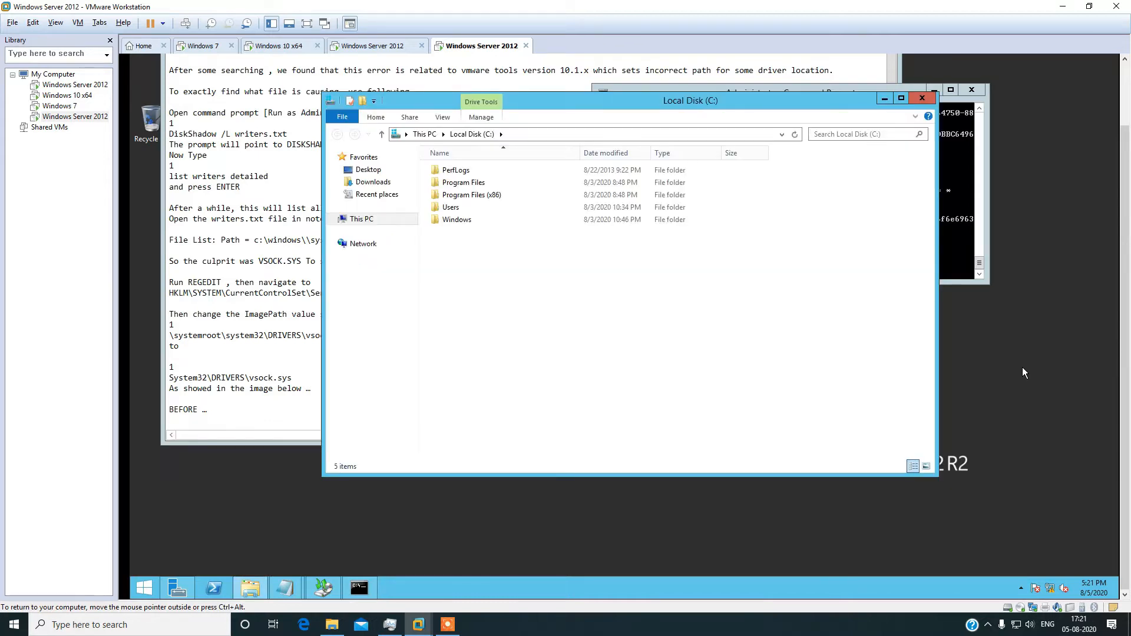
pyautogui.doubleClick(466, 207)
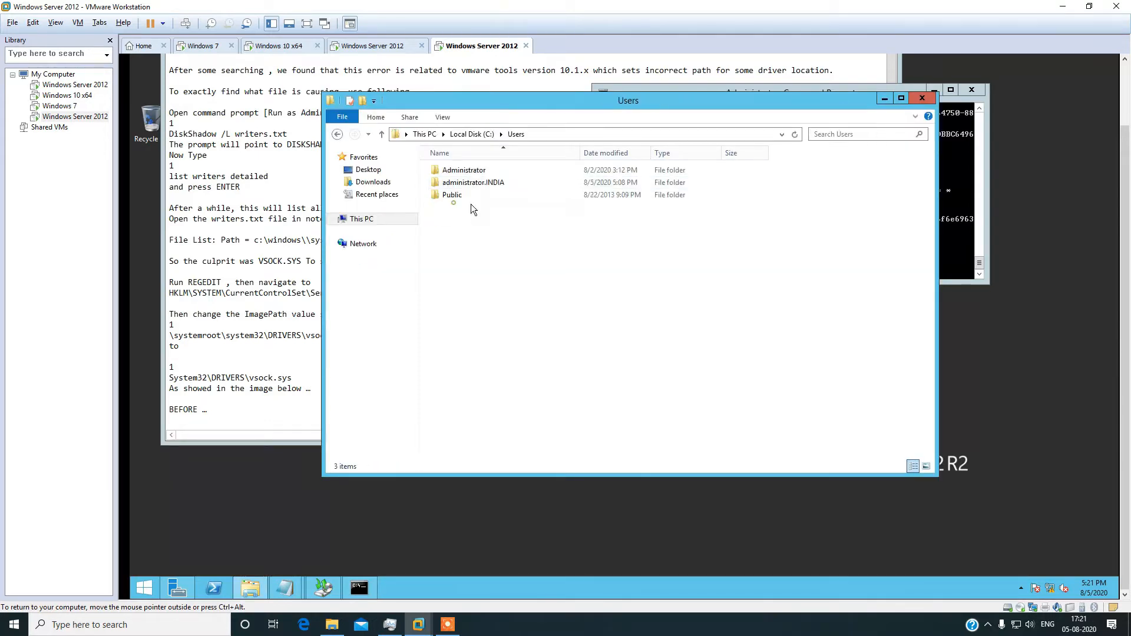
pyautogui.doubleClick(480, 182)
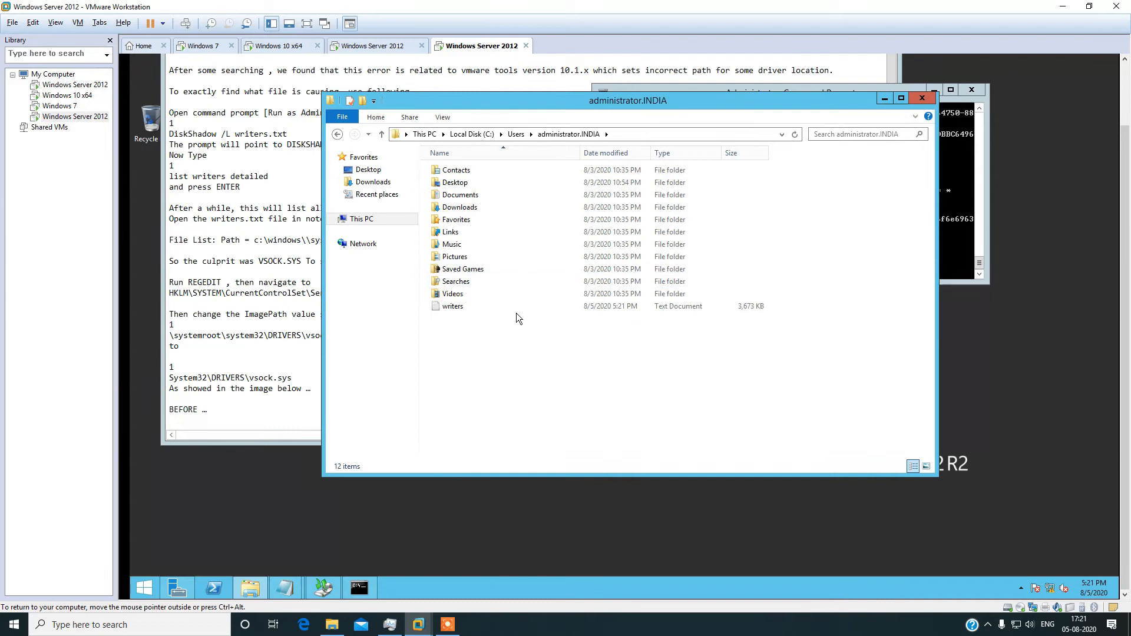
pyautogui.doubleClick(455, 308)
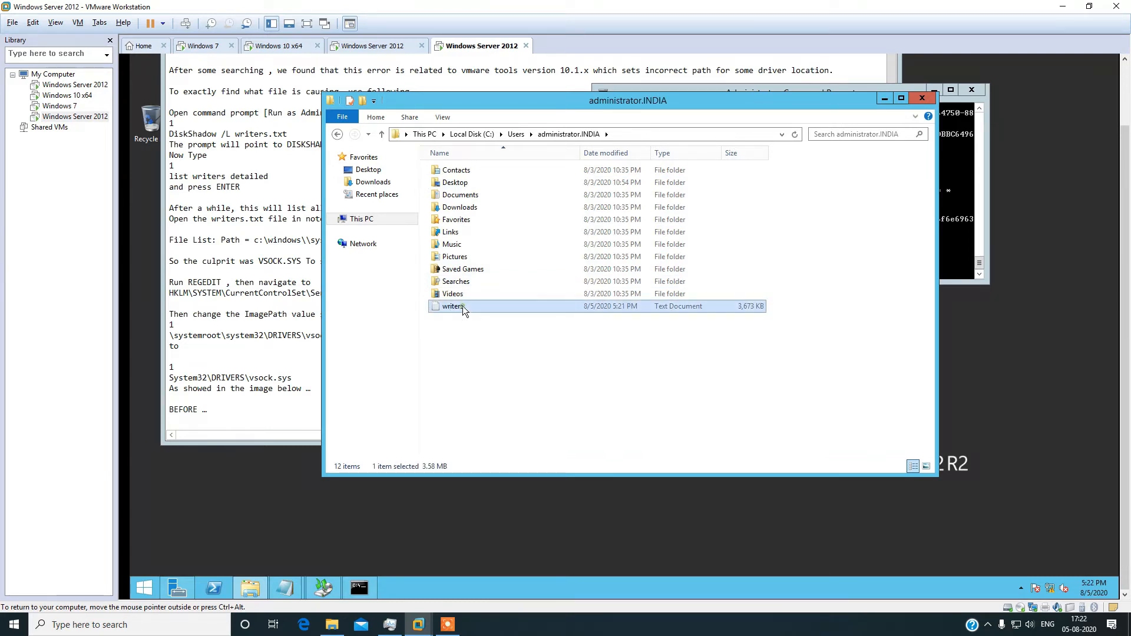
pyautogui.moveTo(1118, 242); pyautogui.dragTo(1118, 179)
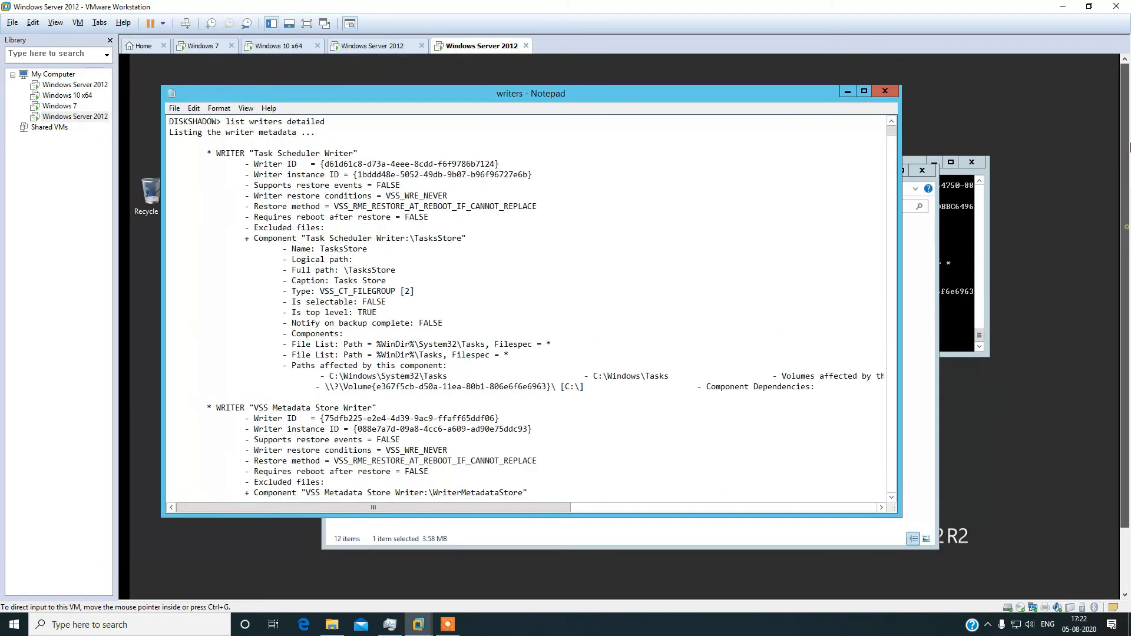
pyautogui.moveTo(741, 98); pyautogui.dragTo(918, 127)
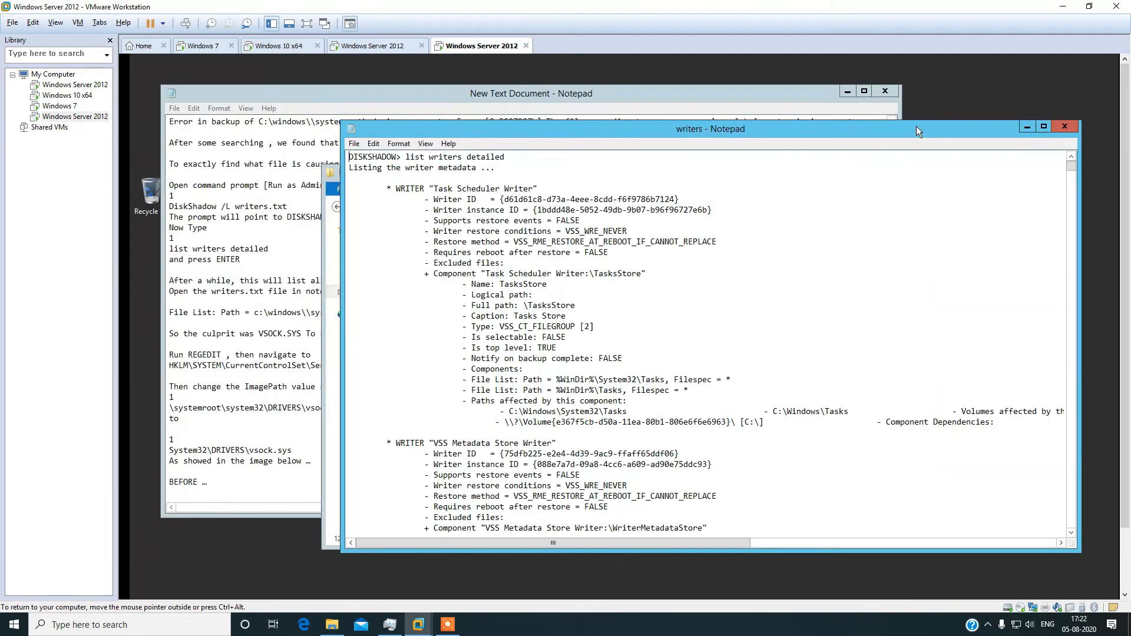
pyautogui.click(269, 109)
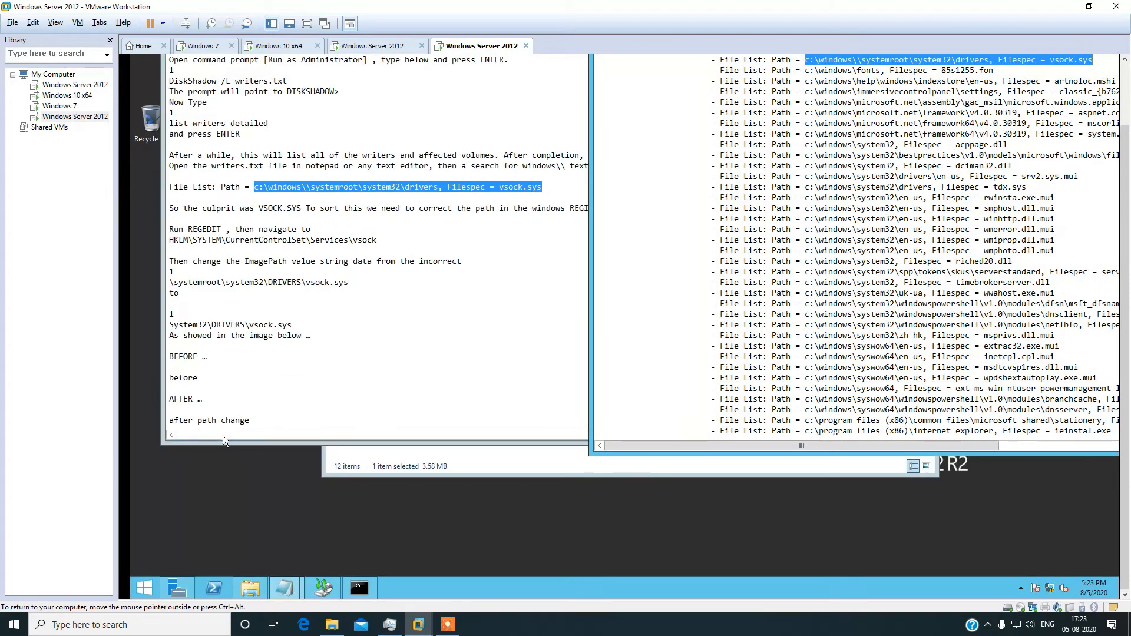
# Search the server for regedit and run the Registry Editor as administrator.
pyautogui.click(143, 596)
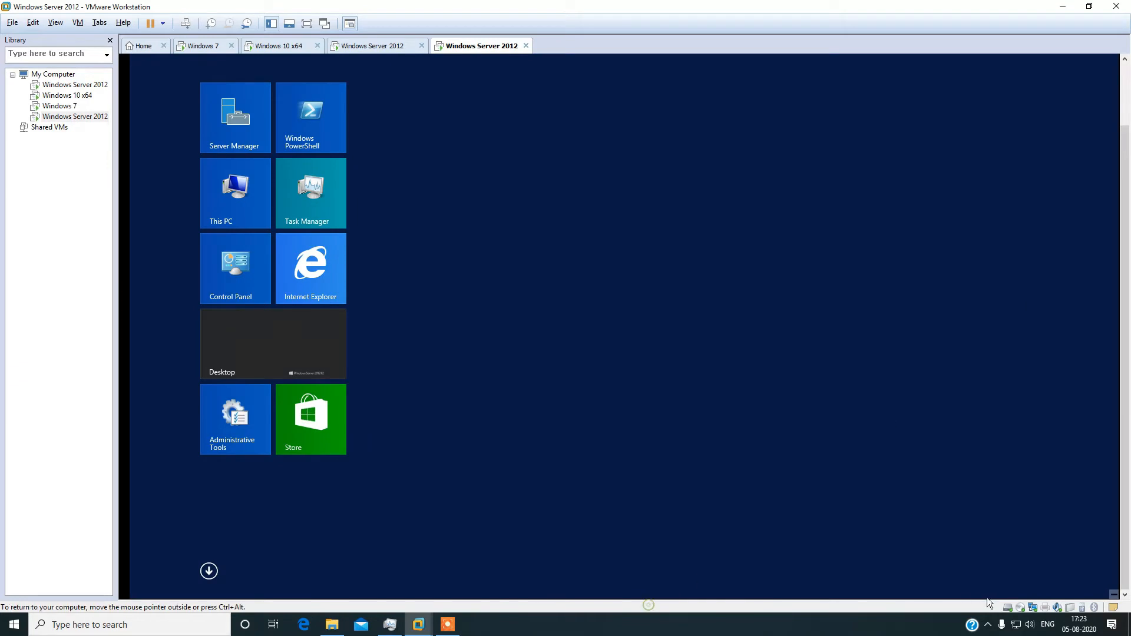
pyautogui.moveTo(1113, 594)
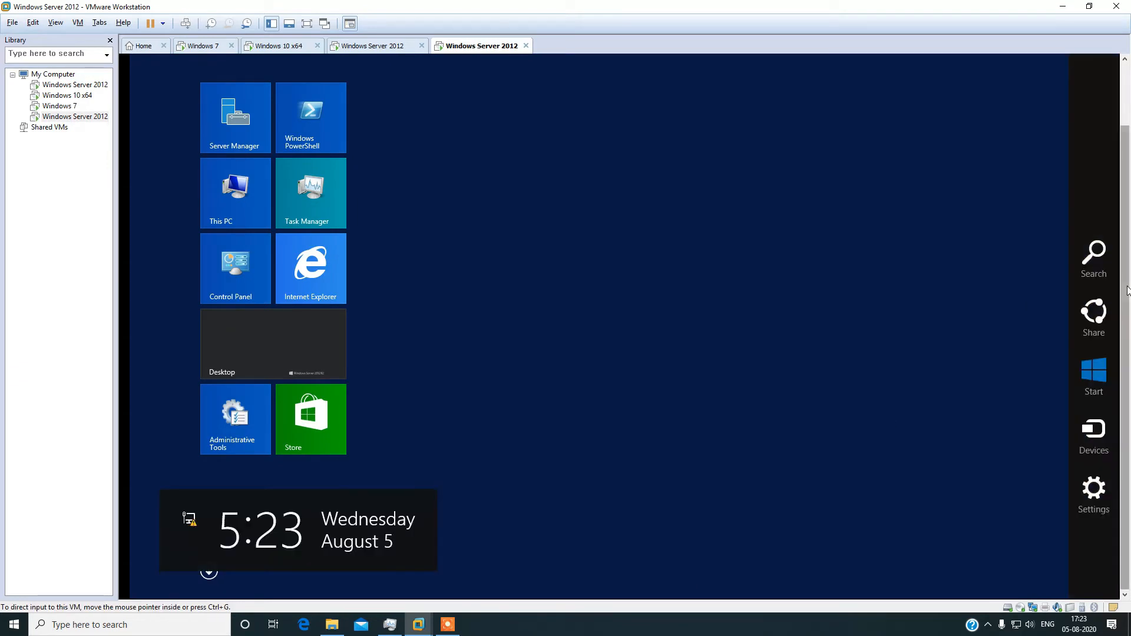
pyautogui.click(1096, 253)
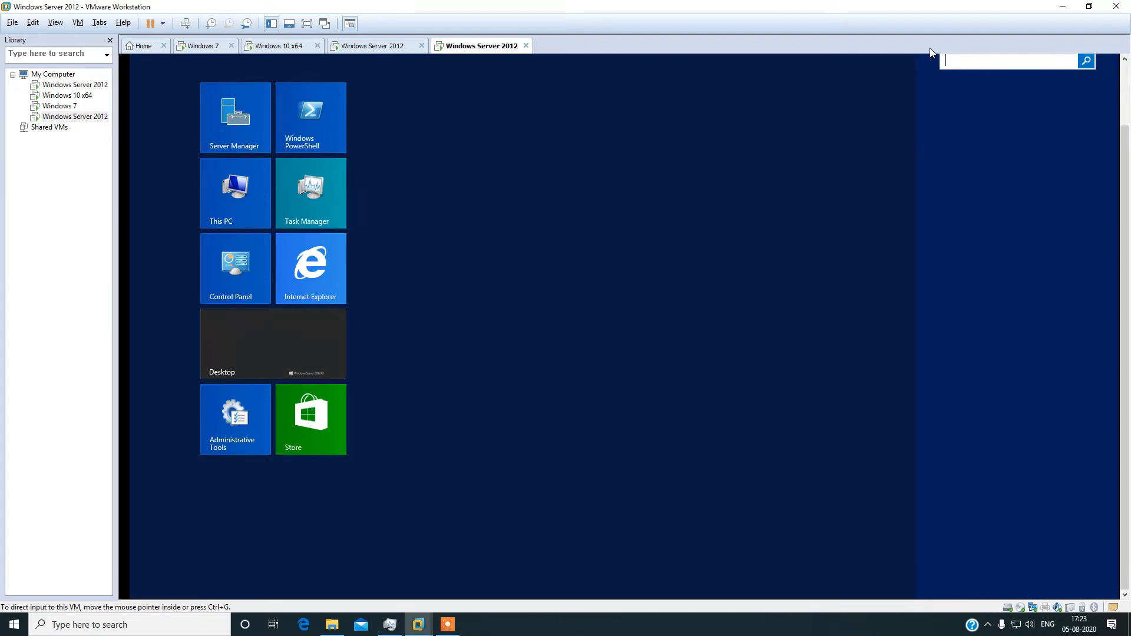
pyautogui.moveTo(1126, 299); pyautogui.dragTo(1127, 215)
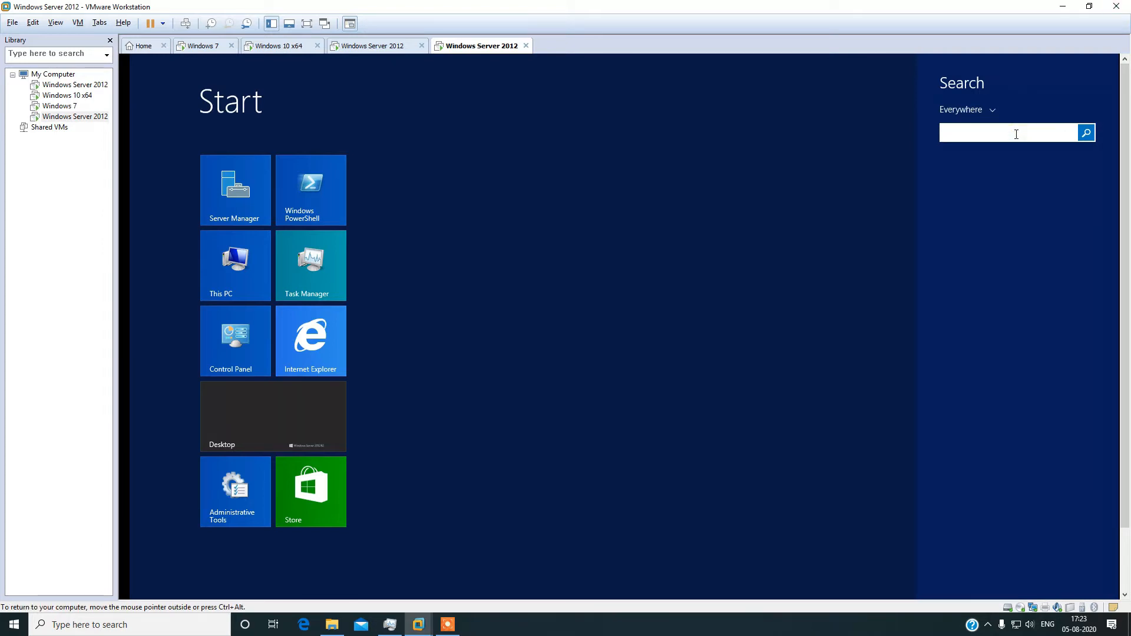
pyautogui.write('re')
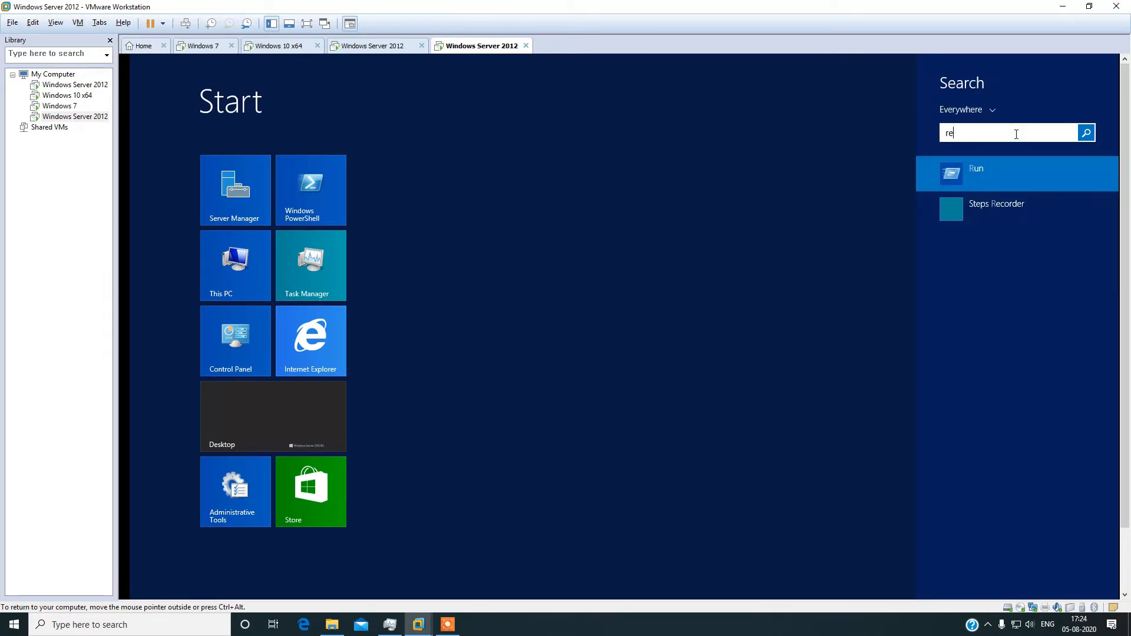
pyautogui.write('gedit')
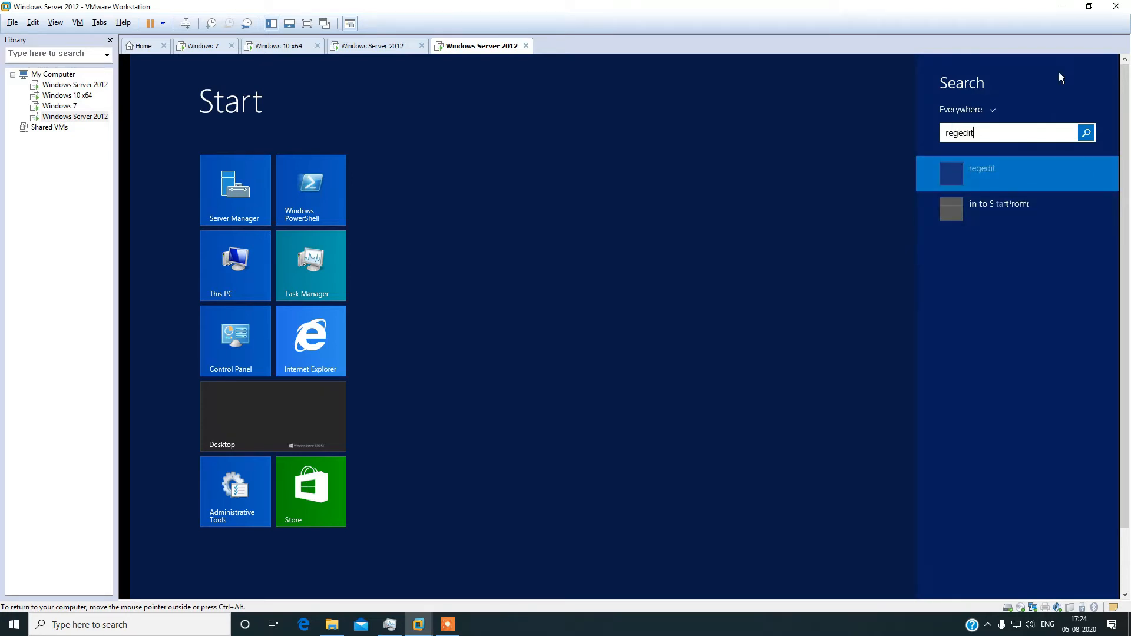
pyautogui.rightClick(977, 172)
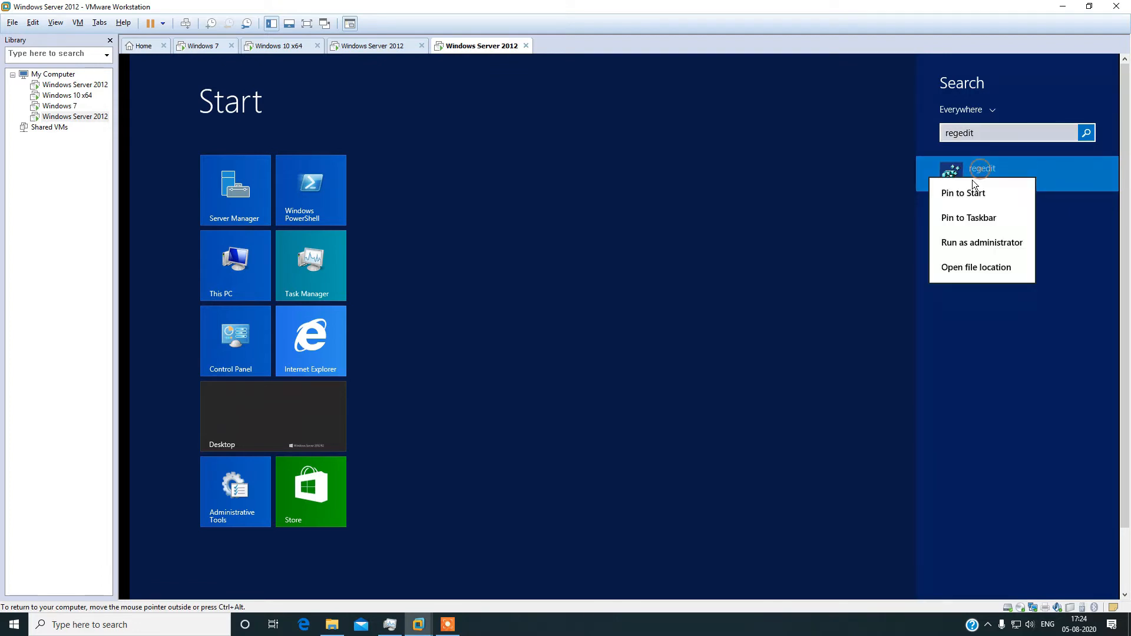
pyautogui.click(954, 243)
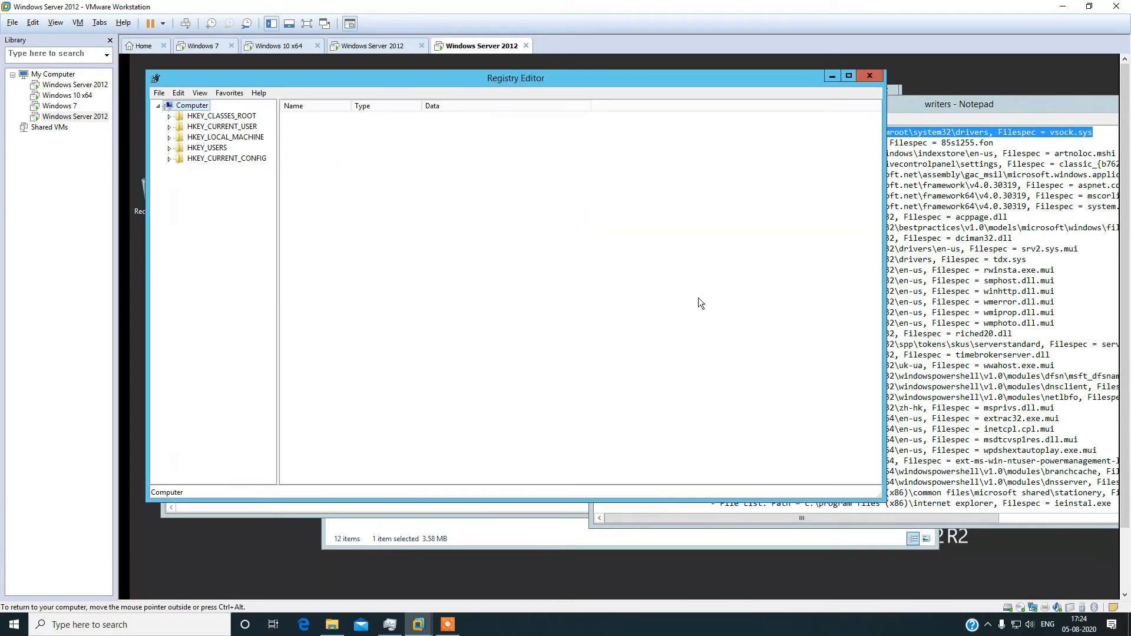
# Move the Registry Editor clear of the notes and open the key HKEY_LOCAL_MACHINE\SYSTEM\CurrentControlSet\Services\vsock.
pyautogui.moveTo(393, 83); pyautogui.dragTo(667, 124)
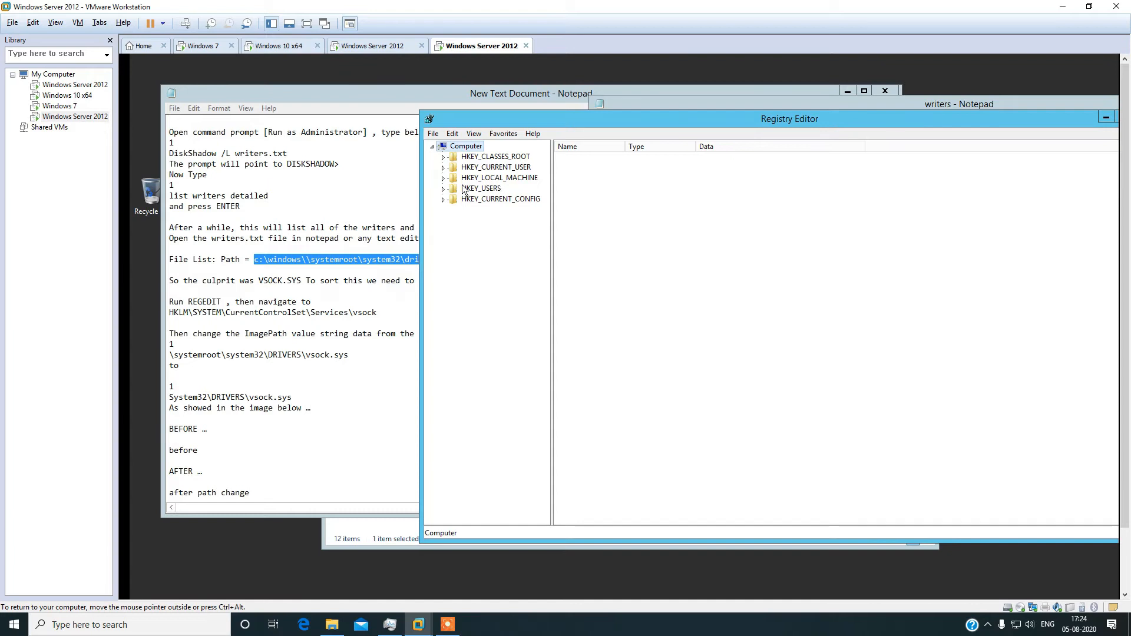
pyautogui.click(443, 178)
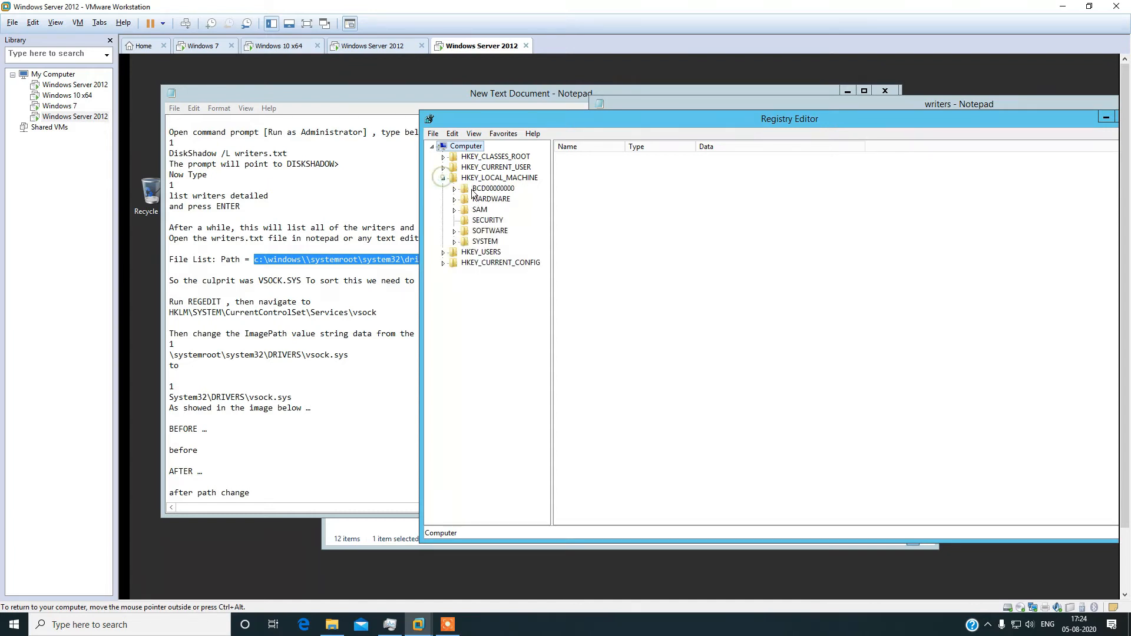
pyautogui.click(454, 242)
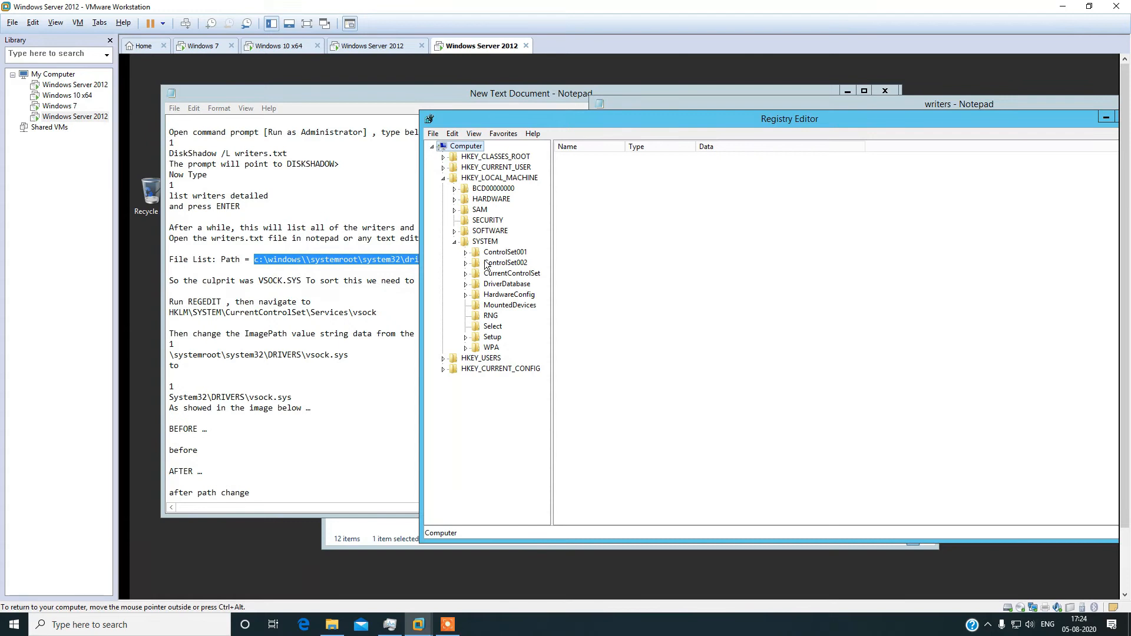
pyautogui.click(466, 274)
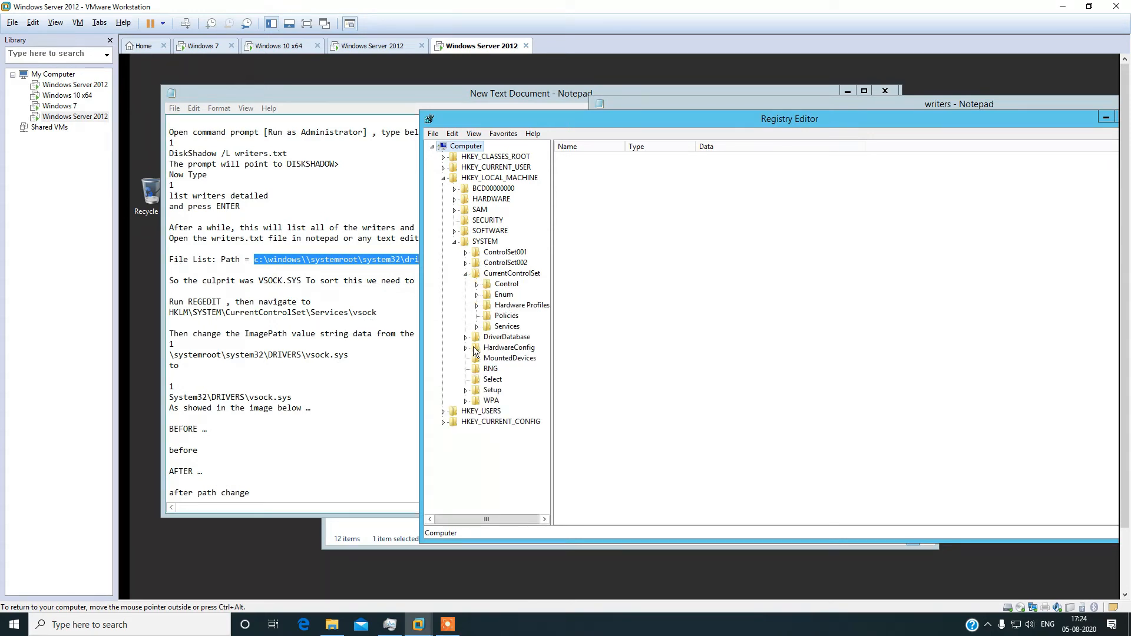
pyautogui.moveTo(552, 318); pyautogui.dragTo(730, 326)
pyautogui.click(482, 326)
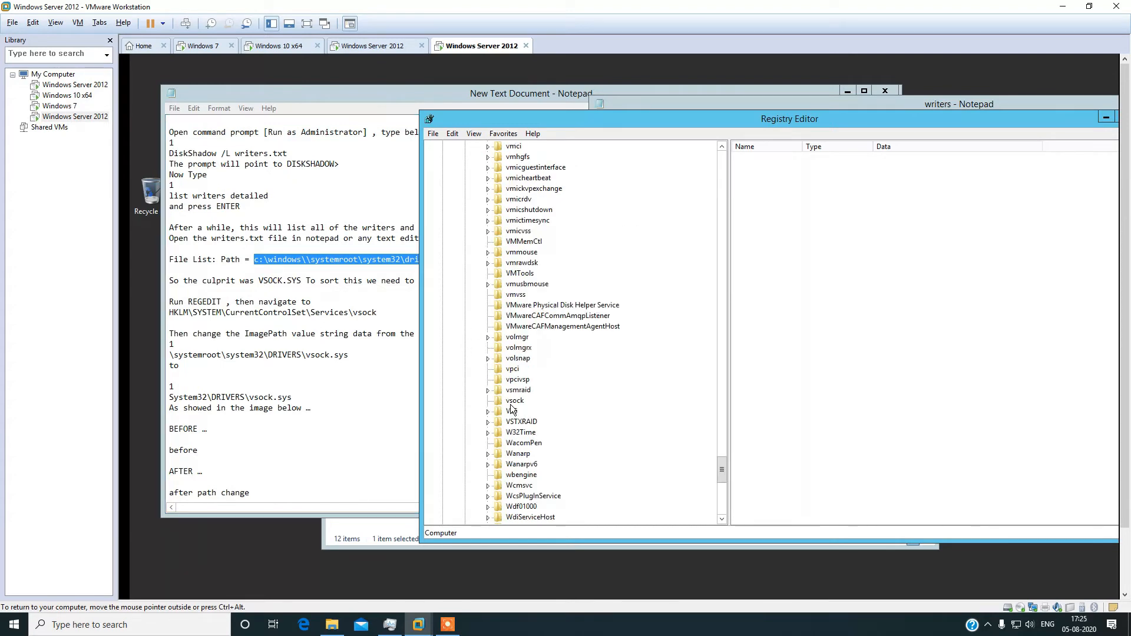
pyautogui.click(517, 403)
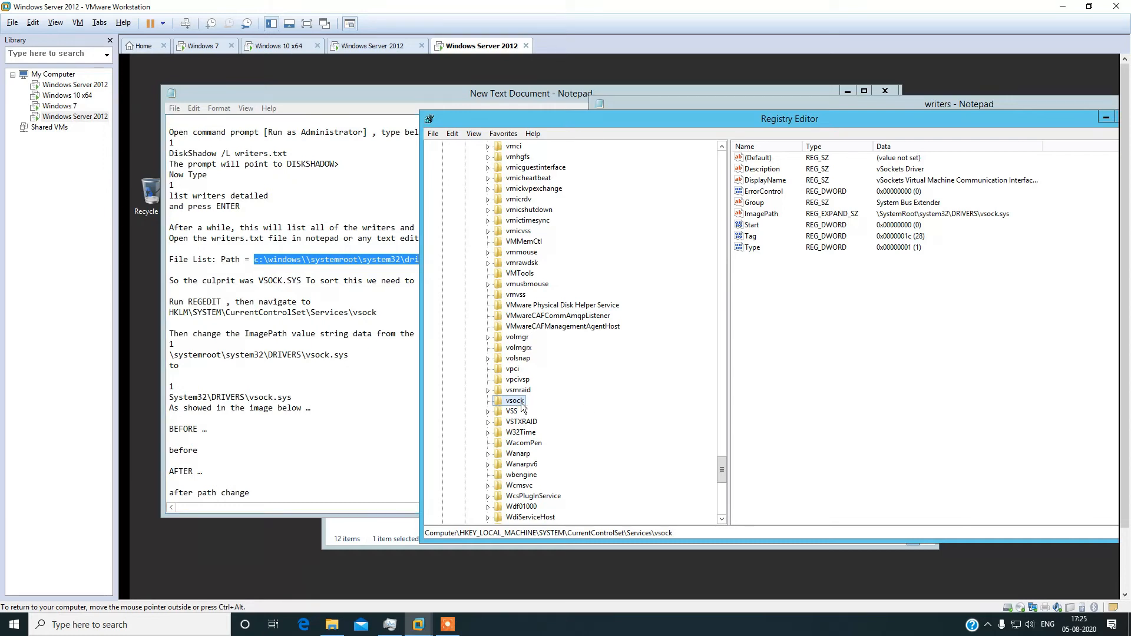
# Set the vsock key's ImagePath value data to System32\DRIVERS\vsock.sys.
pyautogui.doubleClick(760, 214)
pyautogui.moveTo(612, 177); pyautogui.dragTo(737, 176)
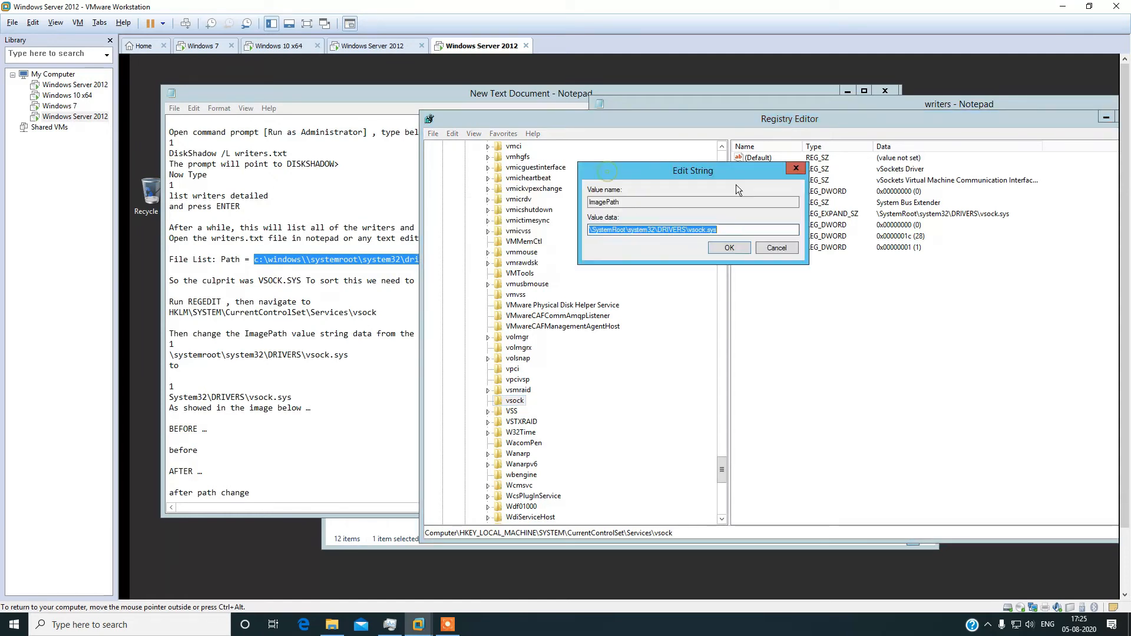
pyautogui.click(730, 231)
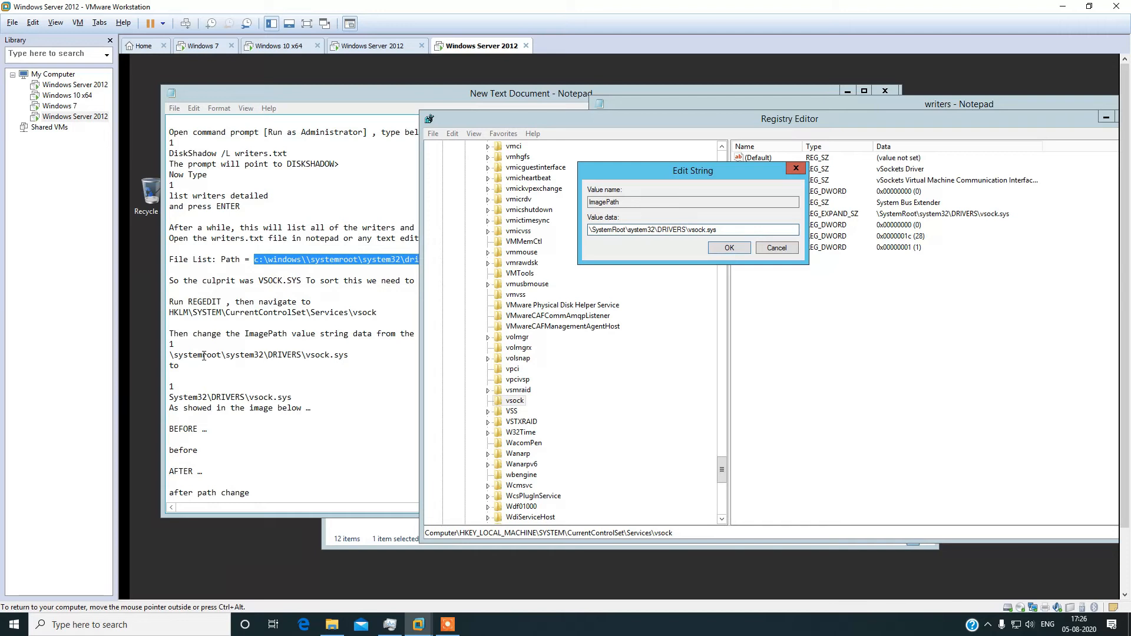
pyautogui.click(626, 230)
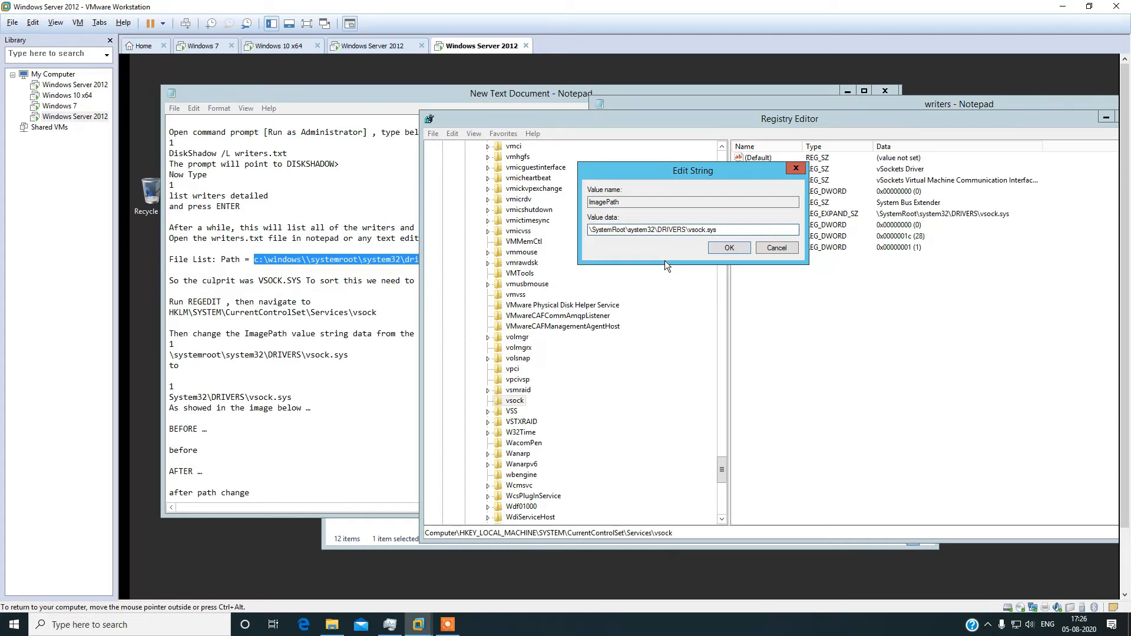
pyautogui.press('BackSpace')
pyautogui.press('BackSpace')
pyautogui.press('BackSpace')
pyautogui.press('BackSpace')
pyautogui.press('BackSpace')
pyautogui.press('BackSpace')
pyautogui.press('BackSpace')
pyautogui.press('BackSpace')
pyautogui.press('BackSpace')
pyautogui.press('BackSpace')
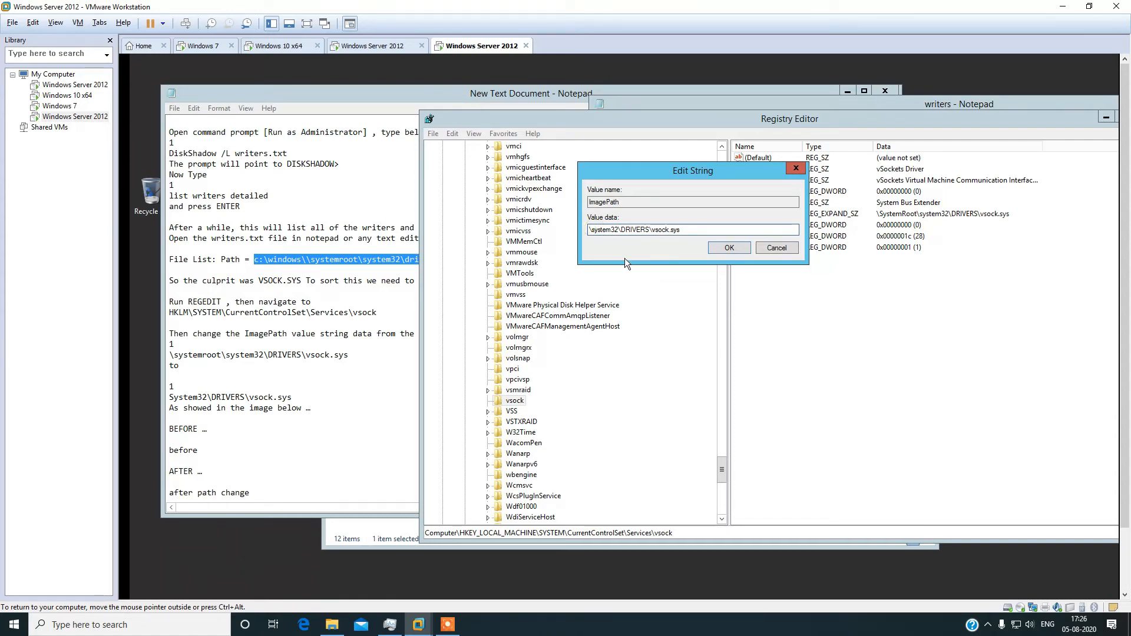
pyautogui.press('BackSpace')
pyautogui.press('Delete')
pyautogui.write('S')
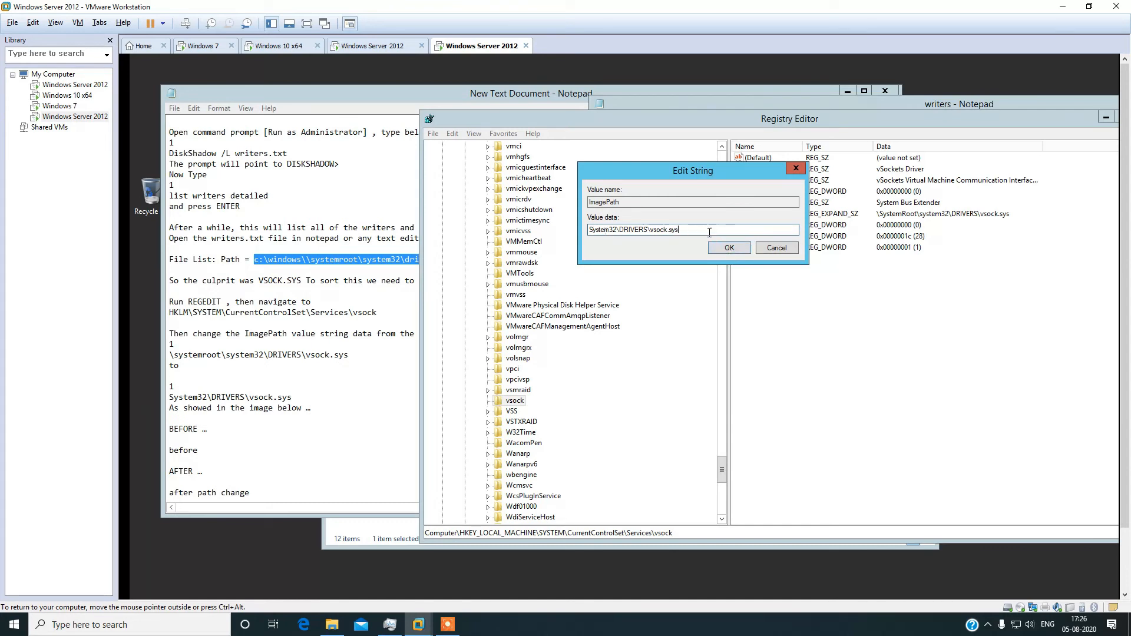
pyautogui.doubleClick(586, 230)
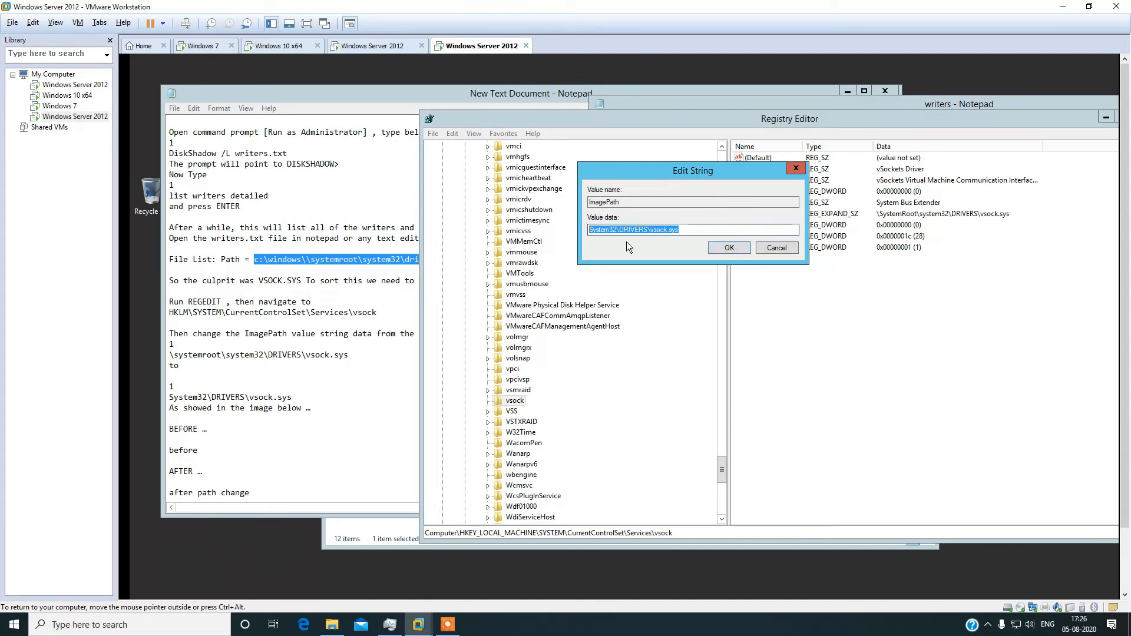
pyautogui.click(685, 231)
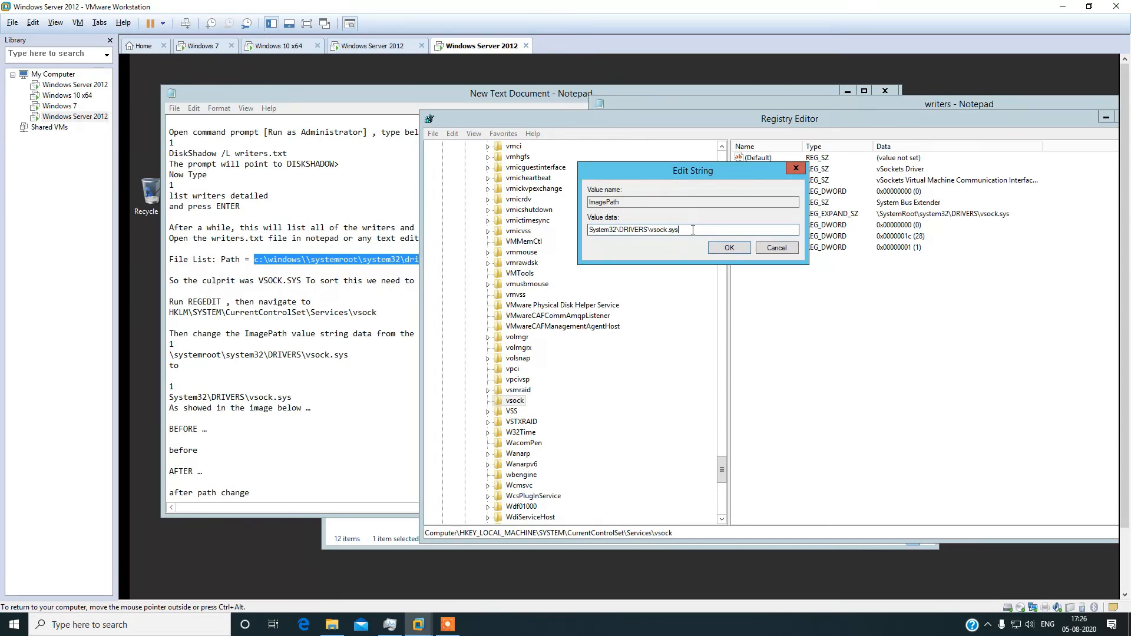
pyautogui.moveTo(695, 229); pyautogui.dragTo(586, 230)
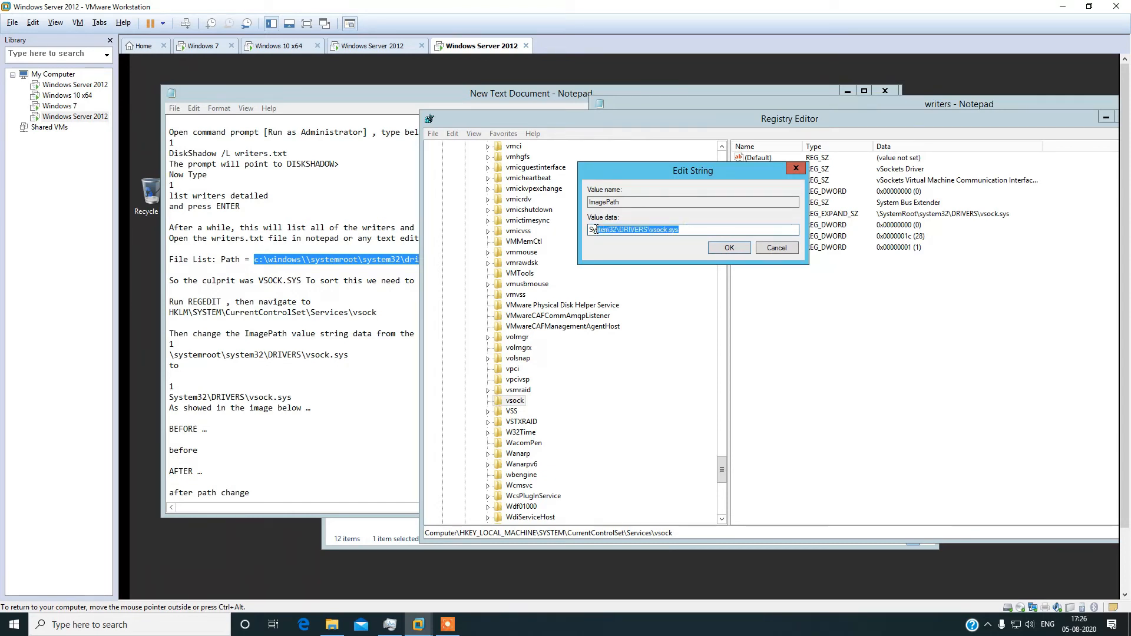
pyautogui.click(730, 248)
# Clear the open windows off the server desktop and end the command prompt session with "exit".
pyautogui.moveTo(795, 92); pyautogui.dragTo(836, 101)
pyautogui.click(834, 98)
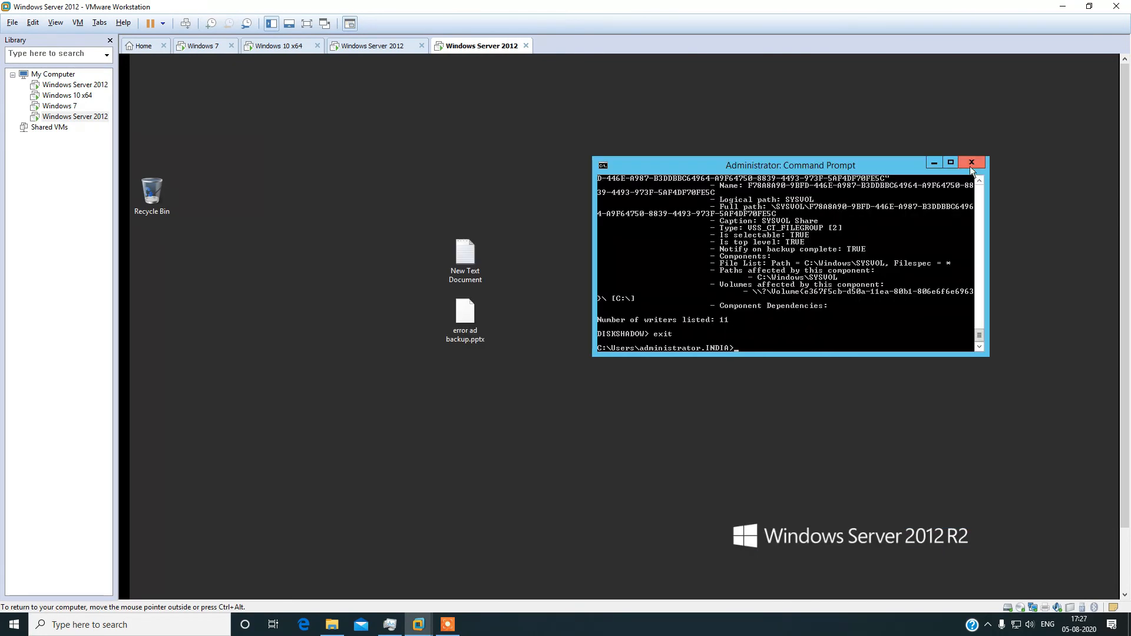
pyautogui.write('ex')
pyautogui.write('it')
pyautogui.press('Return')
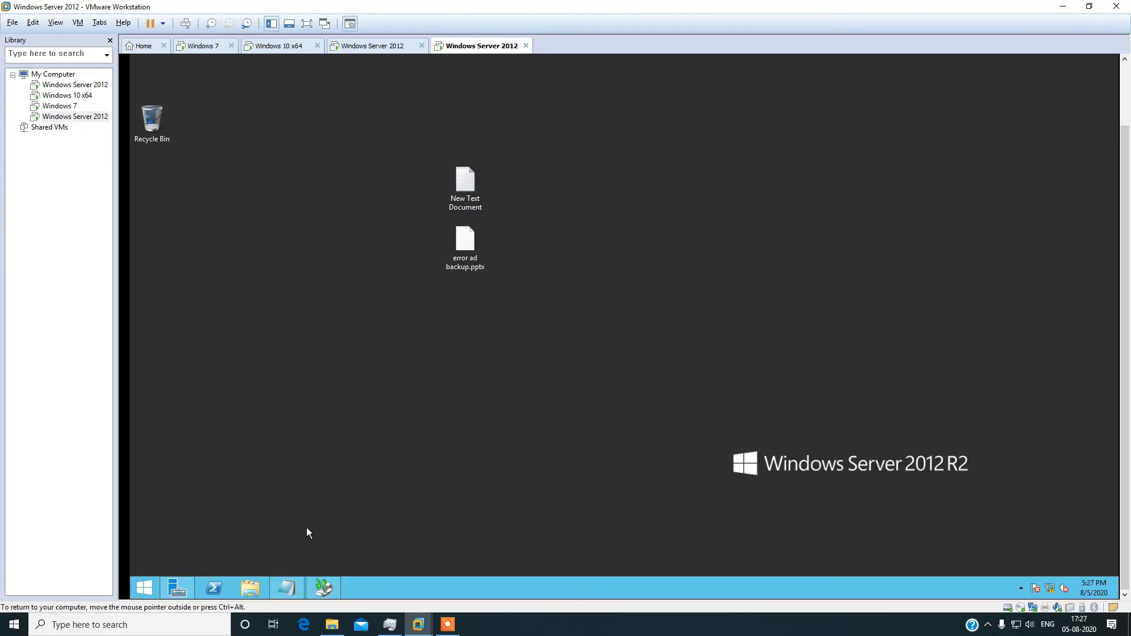
# Switch to Server Manager and launch the Windows Server Backup tool from it.
pyautogui.click(177, 588)
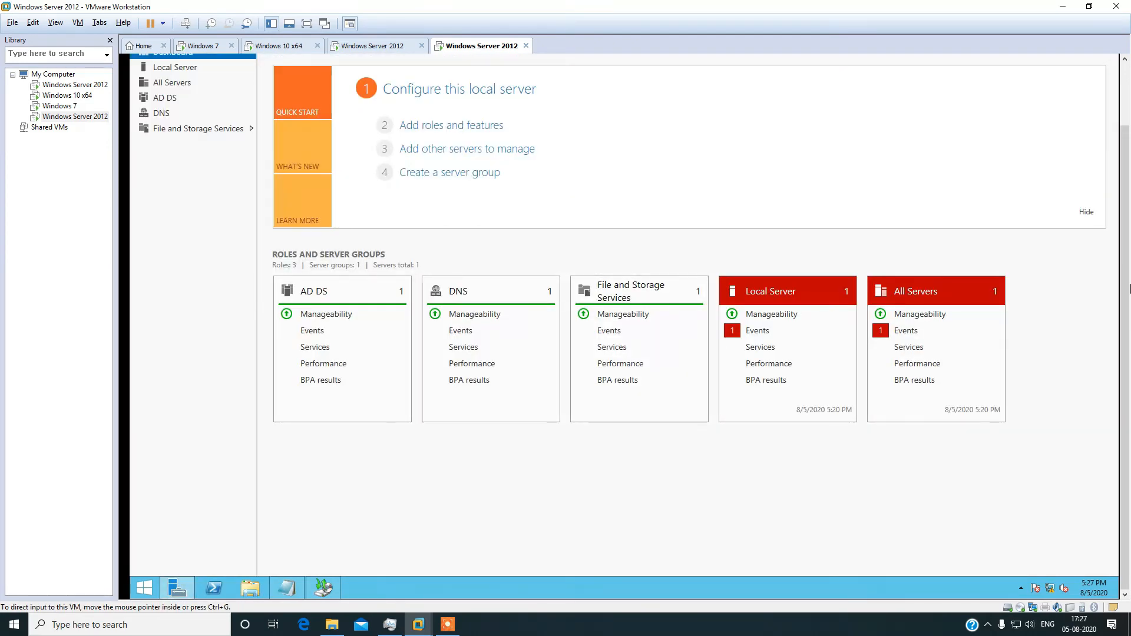
pyautogui.click(1023, 83)
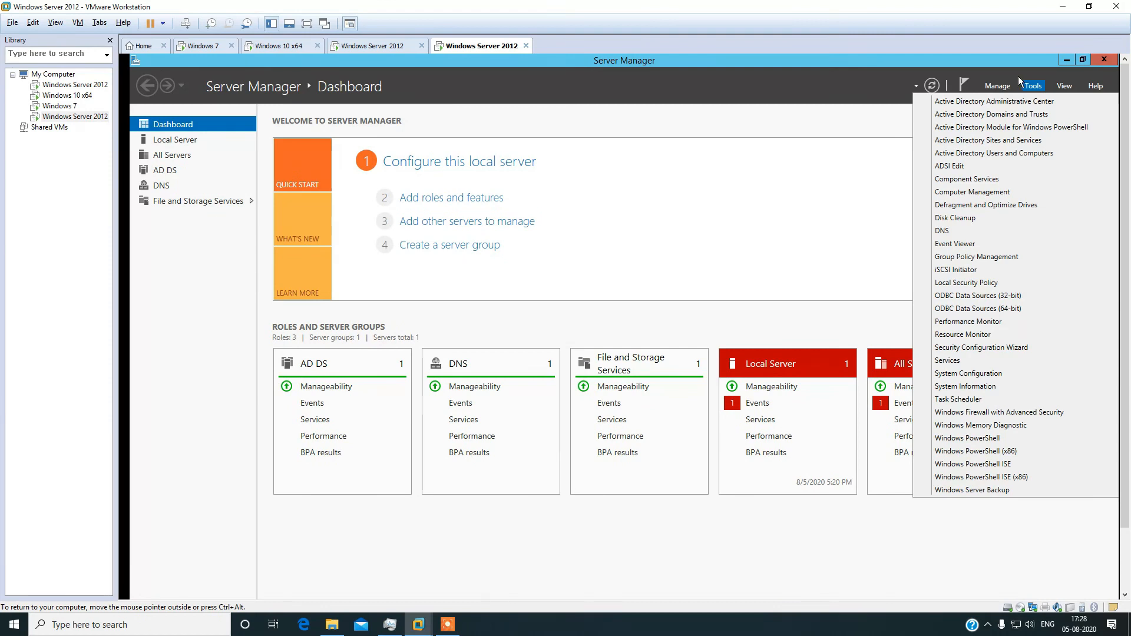
pyautogui.click(1016, 491)
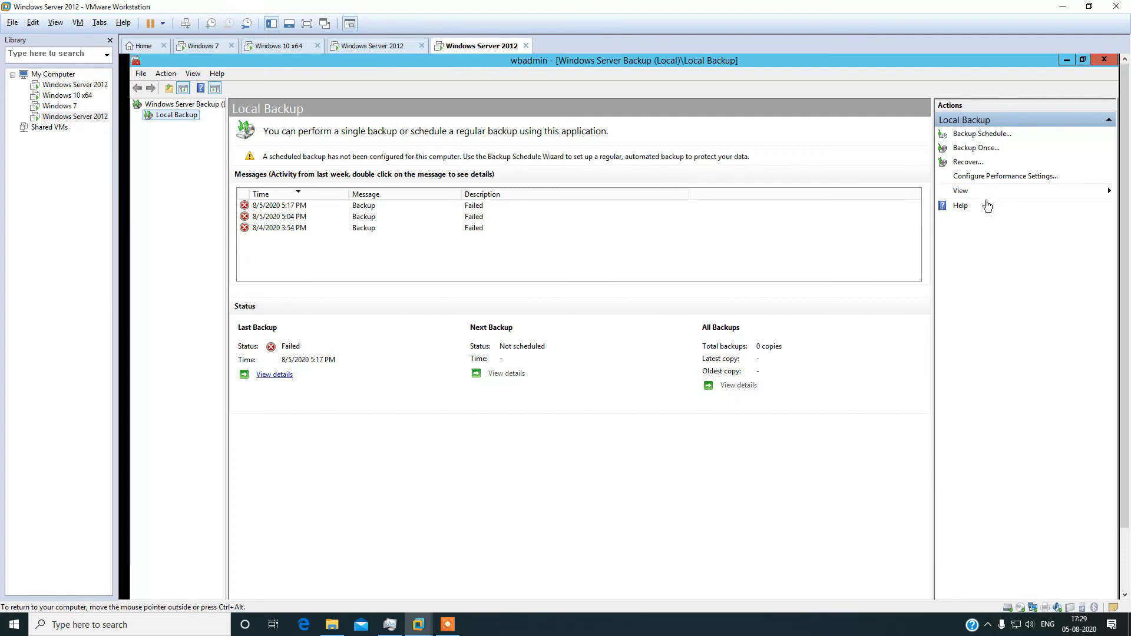
# Start a one-time backup with different options, using a custom configuration that includes only System state.
pyautogui.click(985, 149)
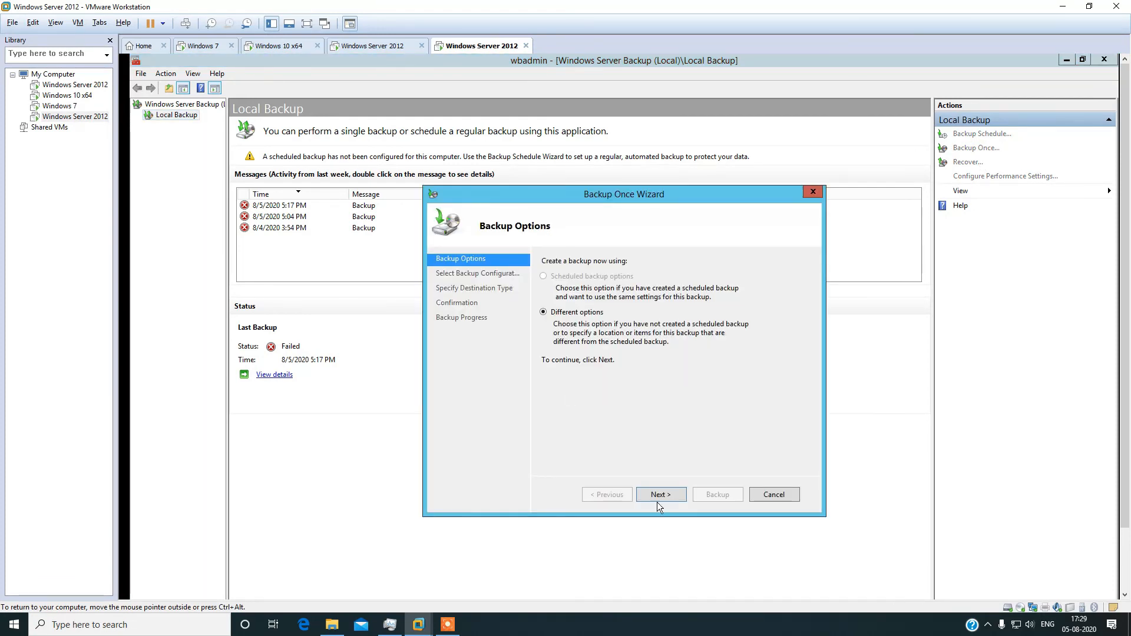
pyautogui.click(662, 493)
pyautogui.click(549, 317)
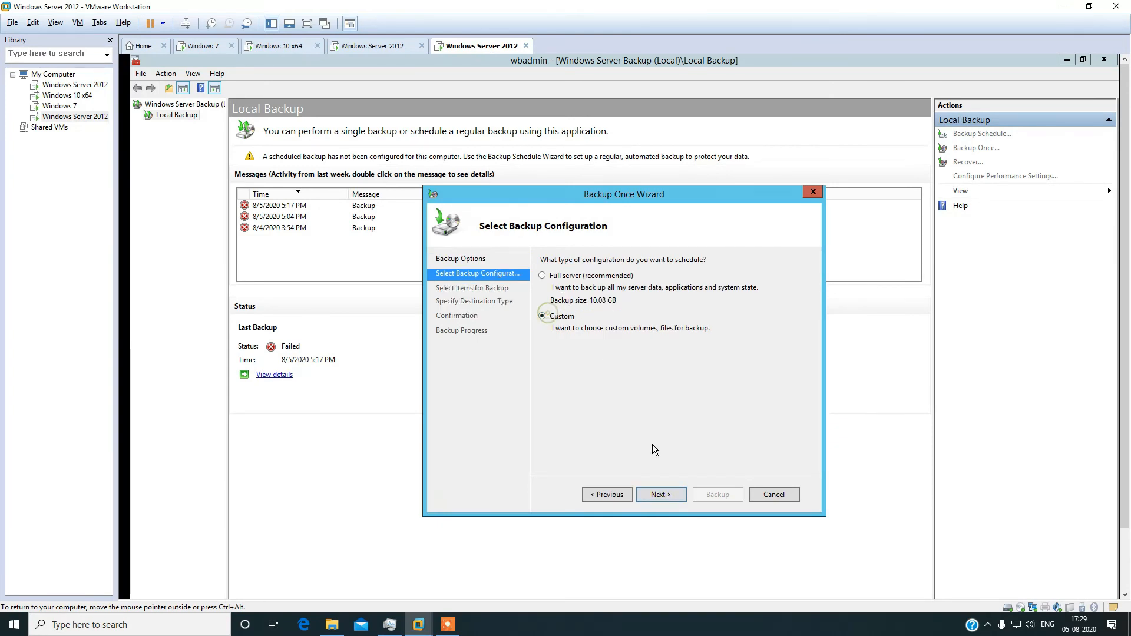
pyautogui.click(661, 494)
pyautogui.click(697, 436)
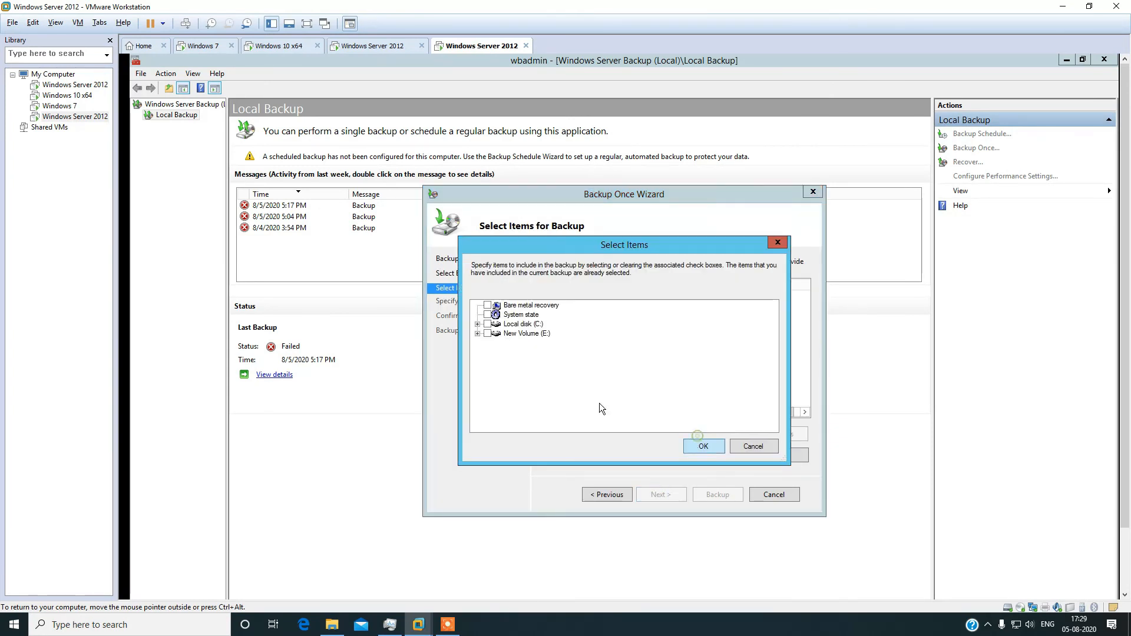
pyautogui.click(487, 315)
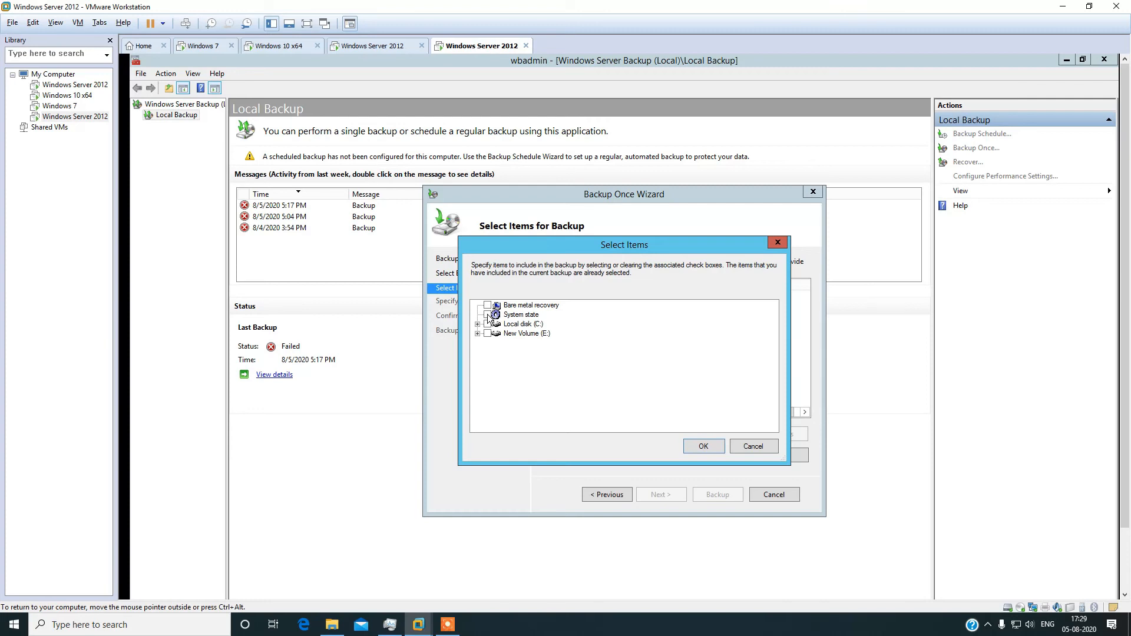
pyautogui.click(530, 316)
pyautogui.click(703, 448)
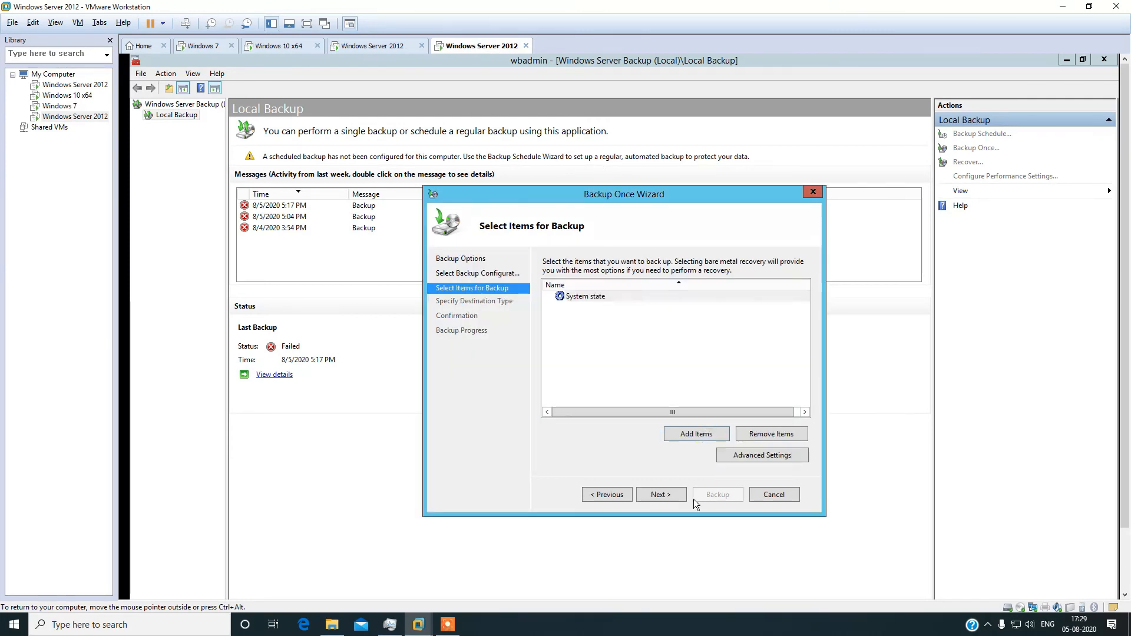
# Review the backup's advanced VSS settings and accept VSS copy Backup.
pyautogui.click(763, 455)
pyautogui.click(532, 243)
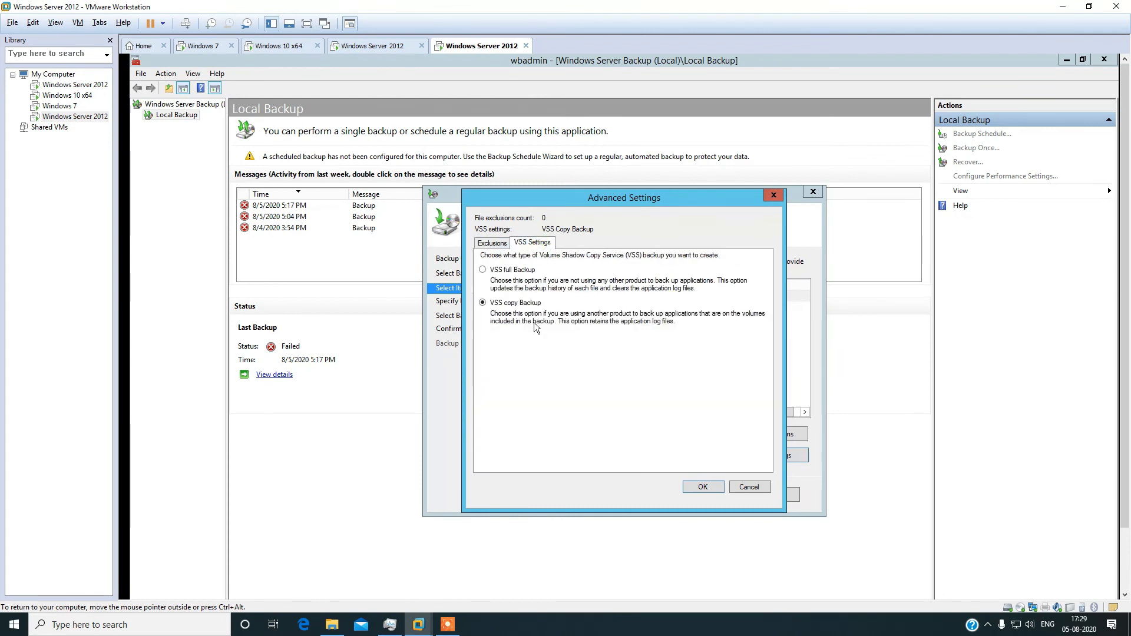
pyautogui.click(701, 488)
# Accept New Volume (E:) as the backup destination and start the system state backup.
pyautogui.click(666, 492)
pyautogui.click(668, 493)
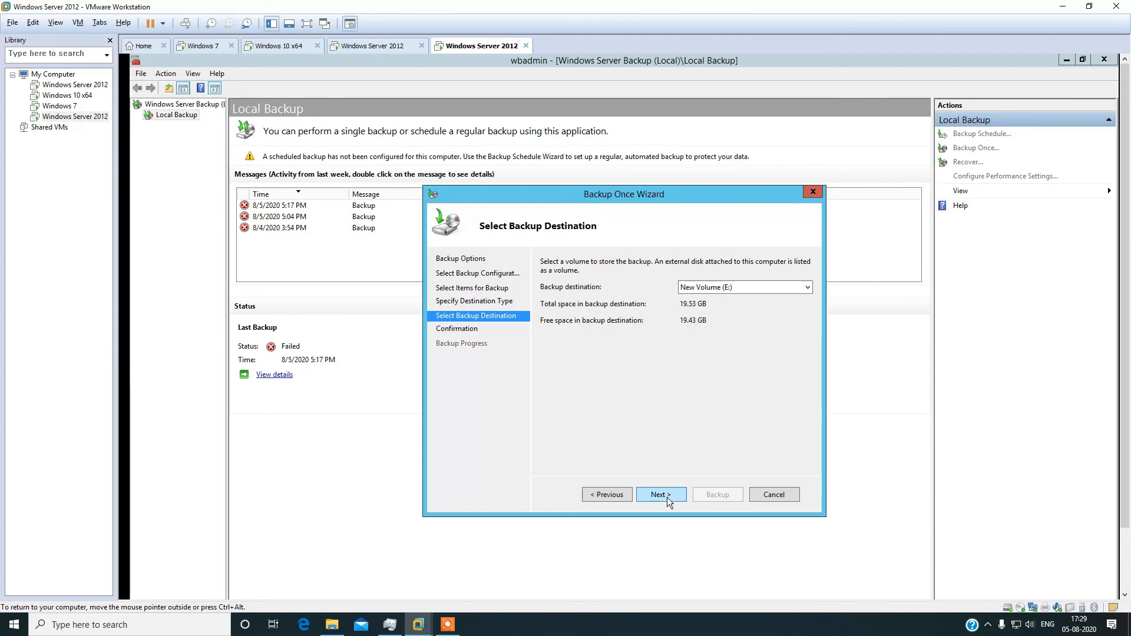
pyautogui.click(667, 497)
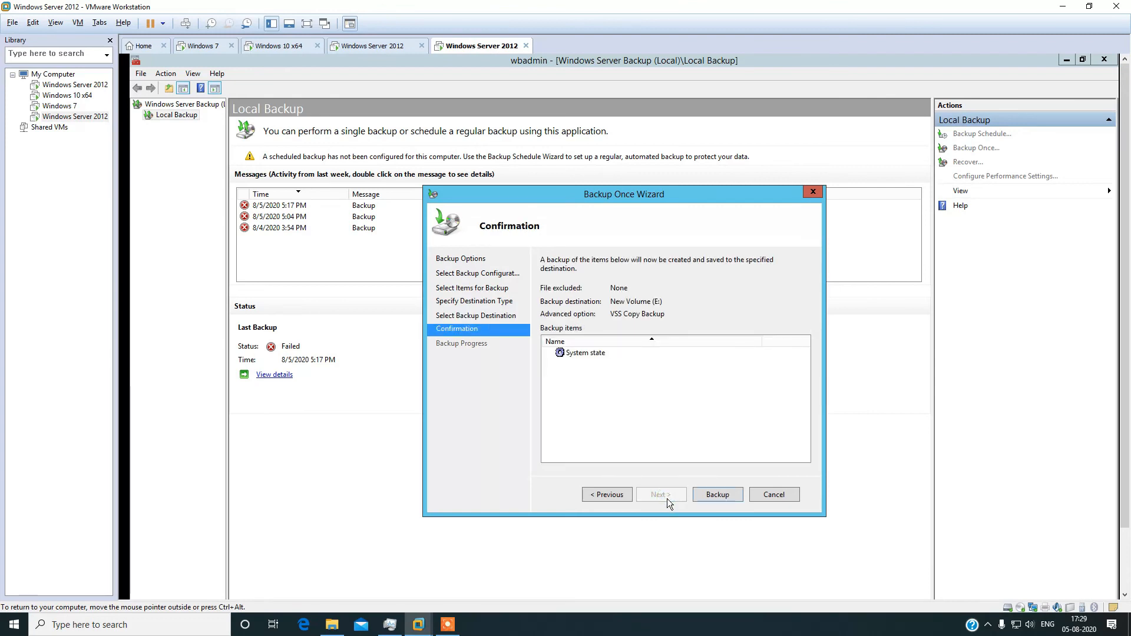
pyautogui.click(733, 500)
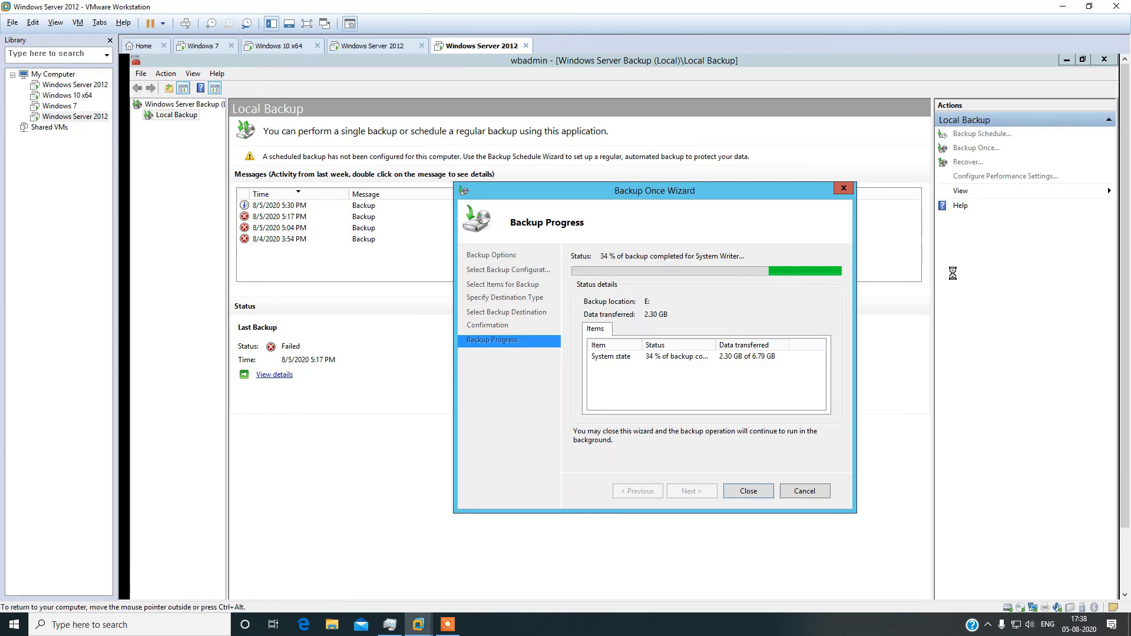
pyautogui.moveTo(1126, 365); pyautogui.dragTo(1126, 436)
pyautogui.click(450, 625)
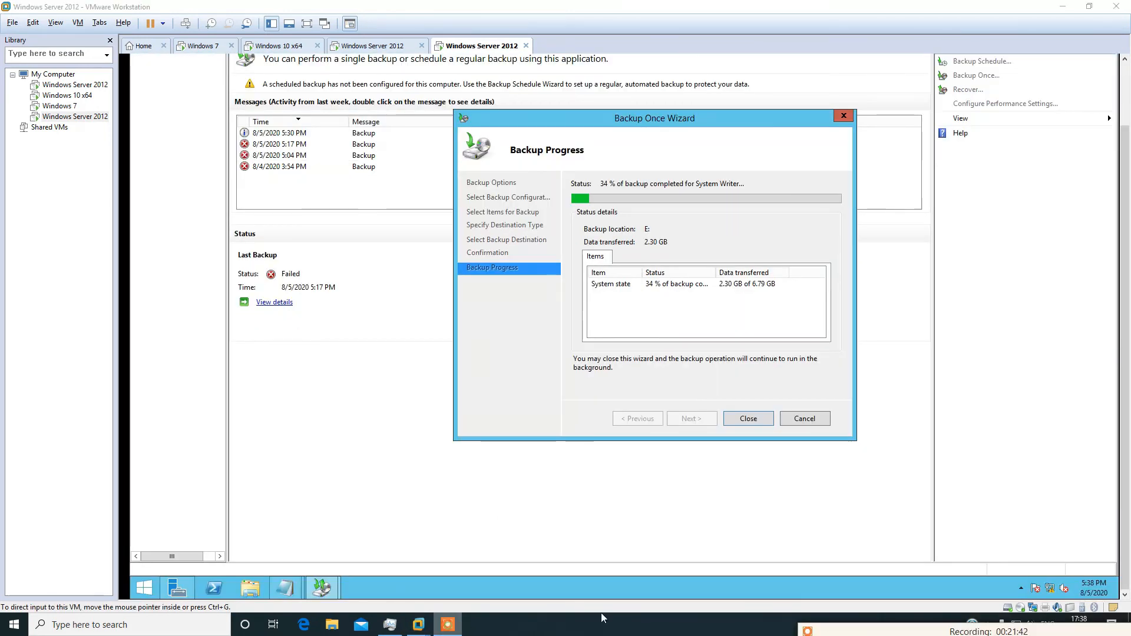